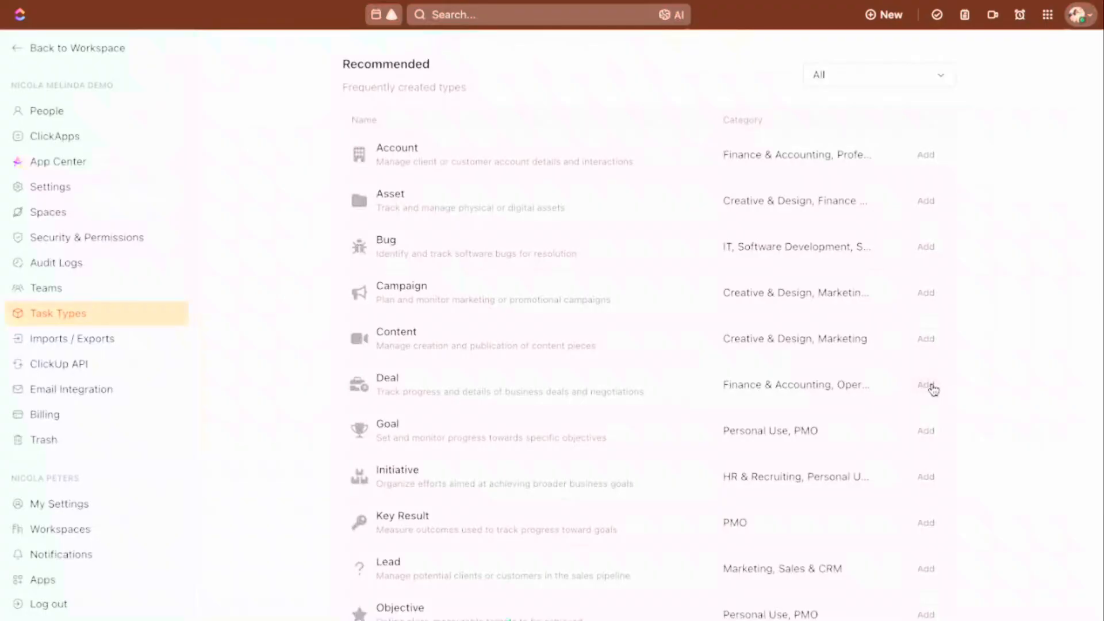
- Start creating a new custom task type and choose the Rectangle ad icon for it
scroll(933, 390, down, 5)
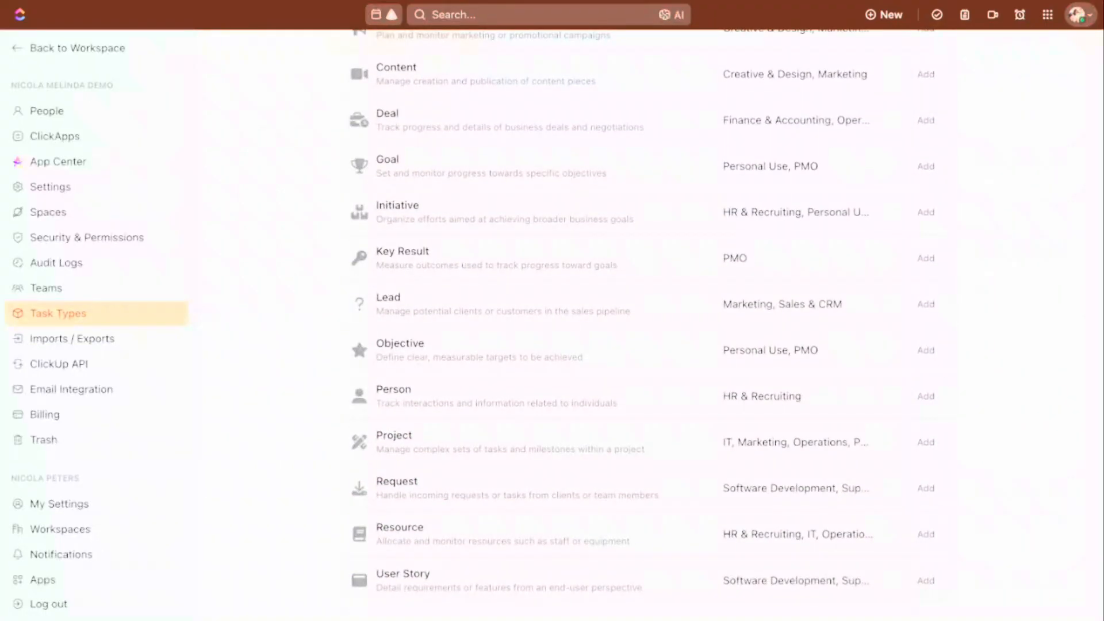
scroll(587, 447, up, 4)
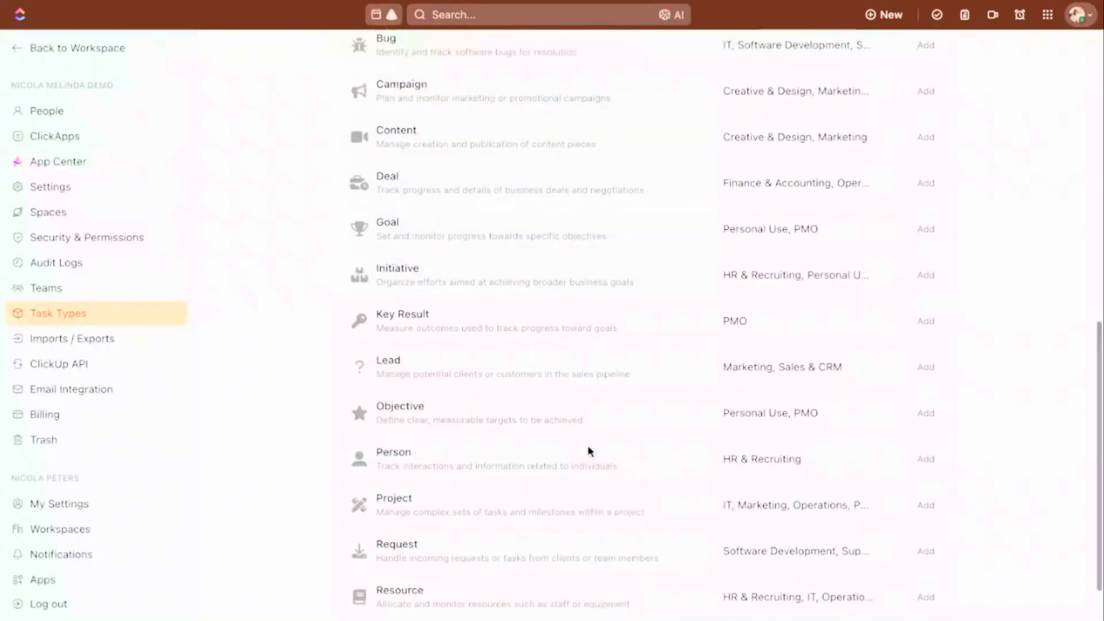
scroll(588, 448, up, 10)
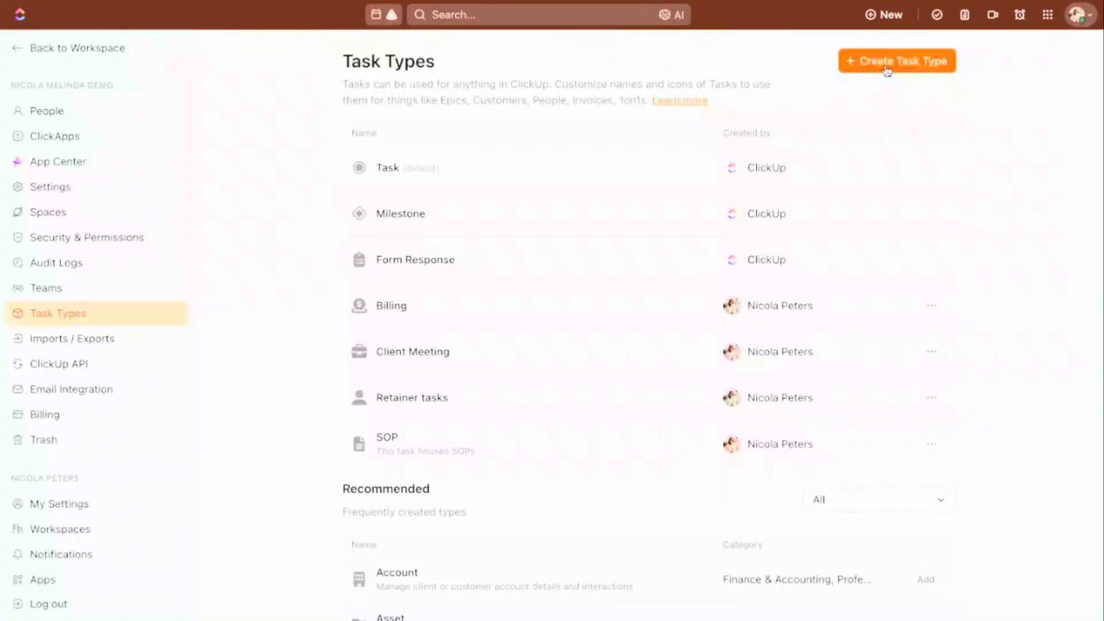
click(907, 61)
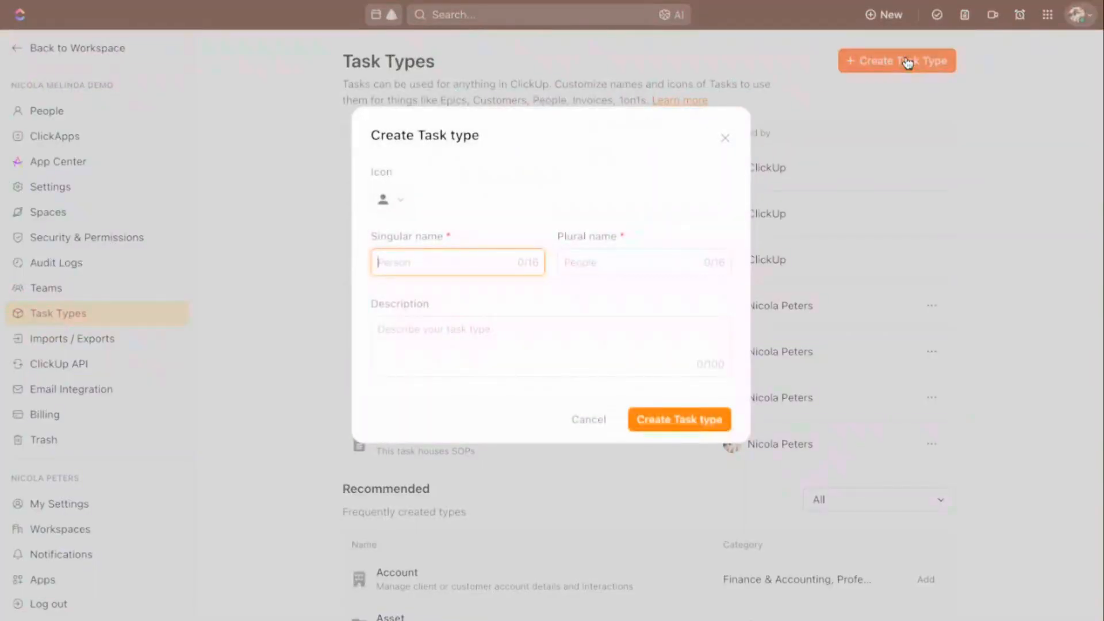
click(399, 213)
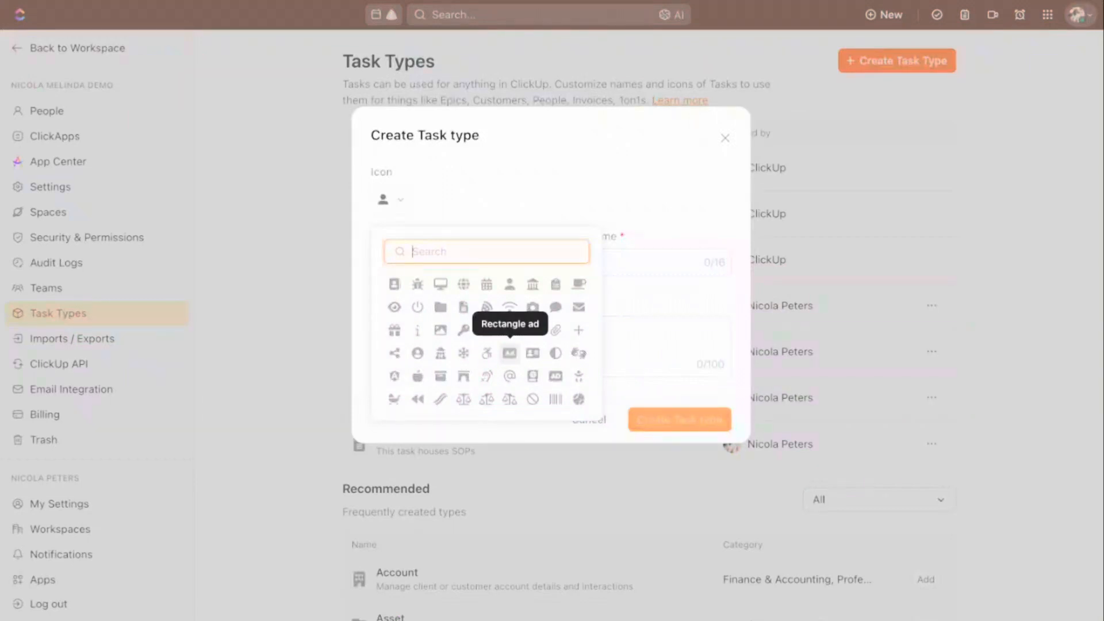
click(510, 353)
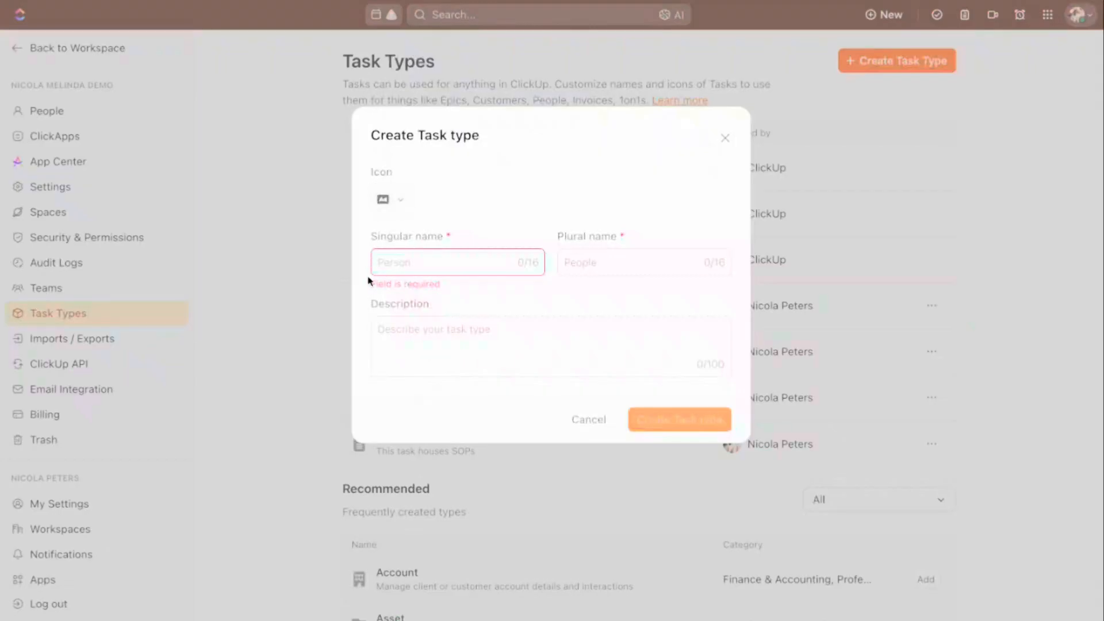
- Create the task type with singular name Ad Campaign, plural name Ads and description "To be used for client ad campaigns"
click(412, 263)
text(A)
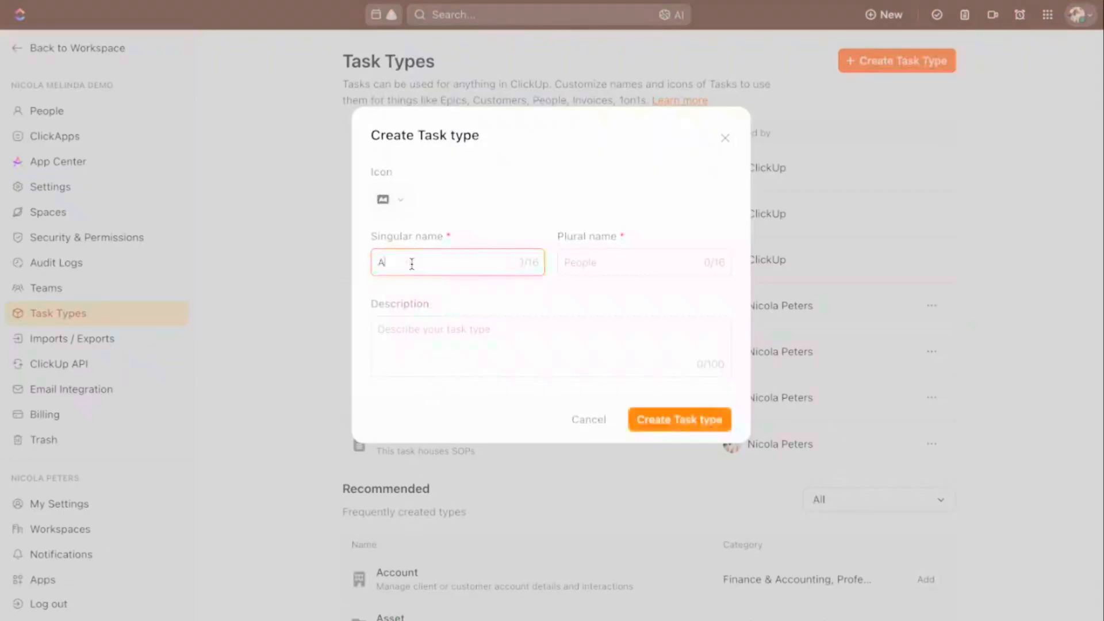
text(d Campaign)
click(613, 265)
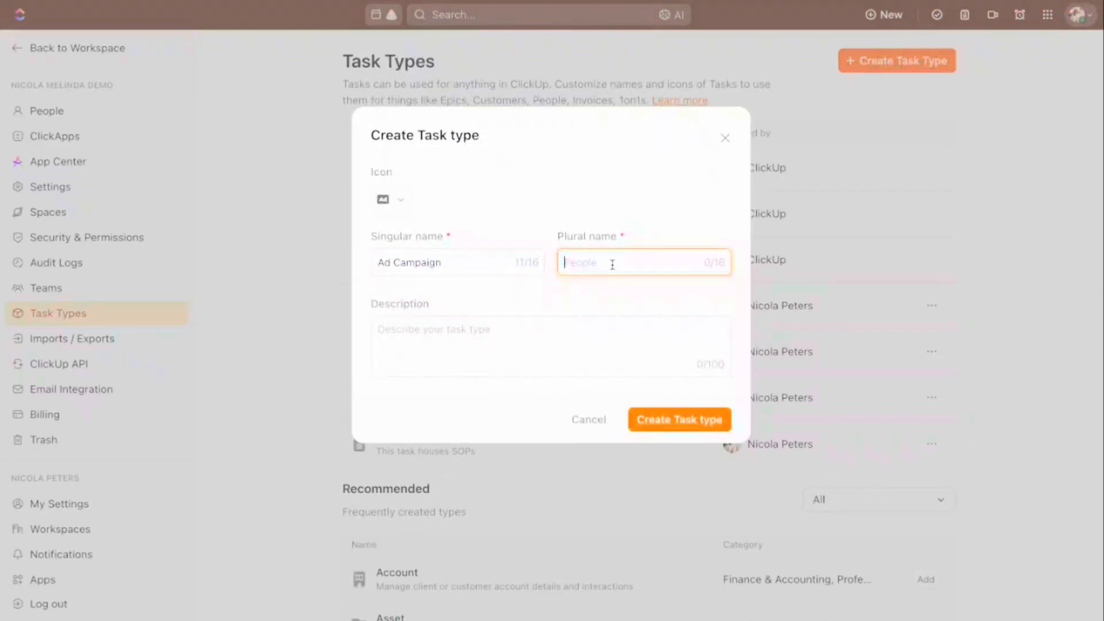
text(Ada)
click(606, 332)
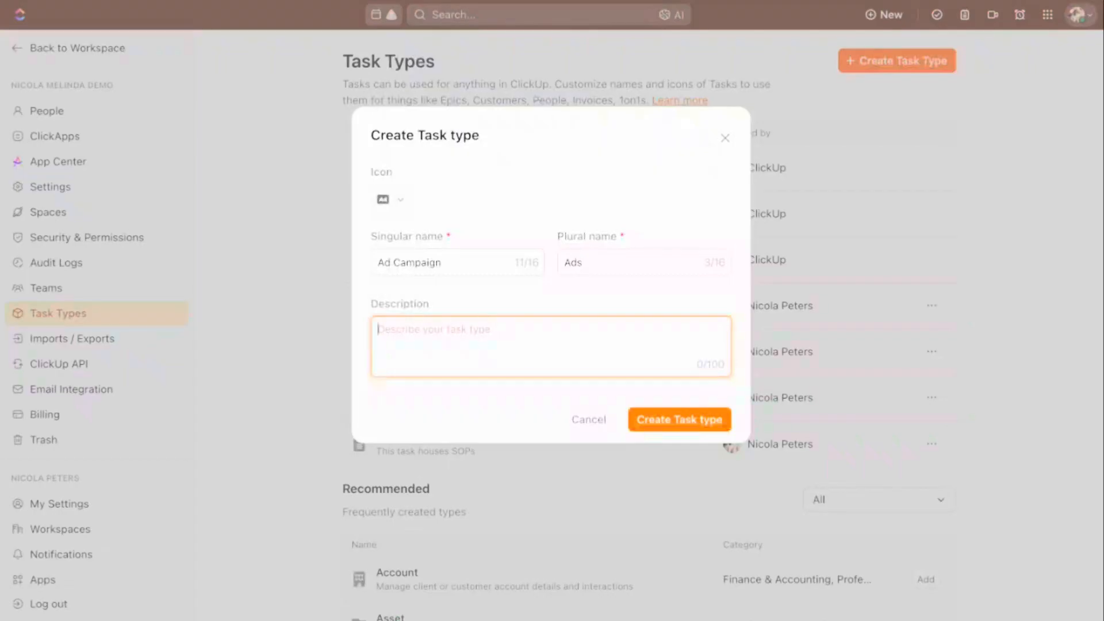
text(To be used for client ad campaigns)
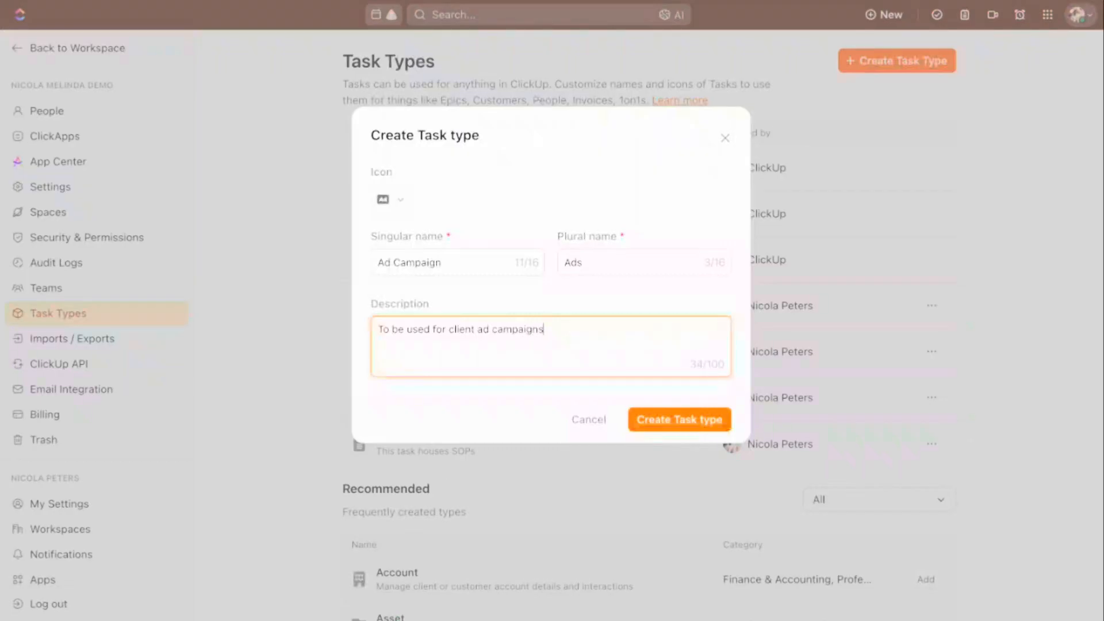
click(675, 421)
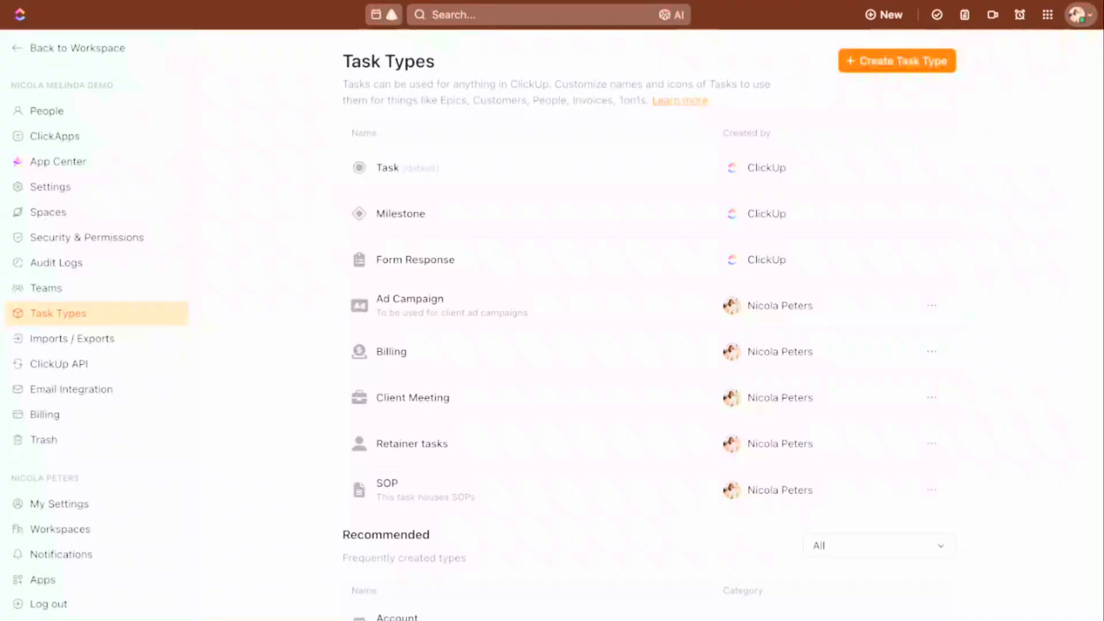
- Return to the workspace and create a list named Monthly Campaigns in the Client 1 folder, closing the field creation pane
click(114, 51)
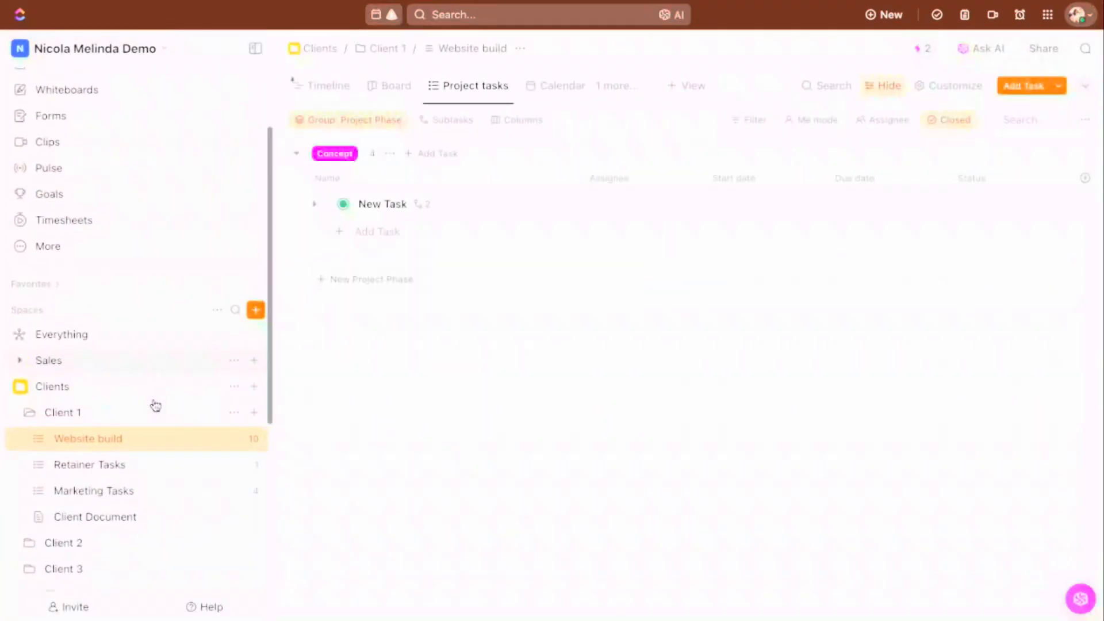
scroll(155, 406, down, 3)
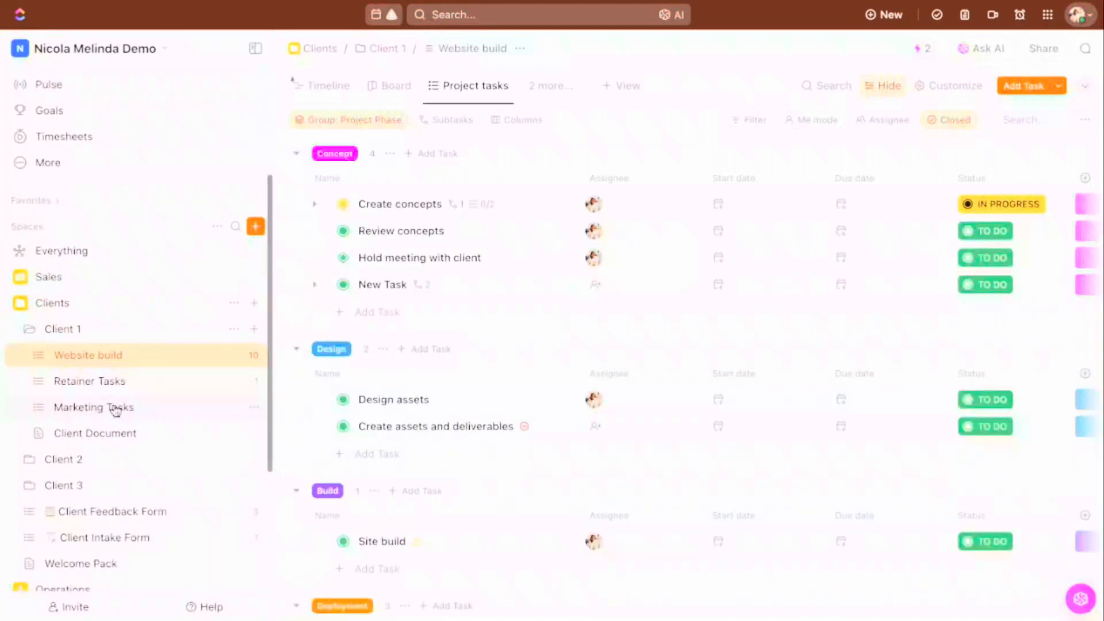
click(254, 329)
click(305, 361)
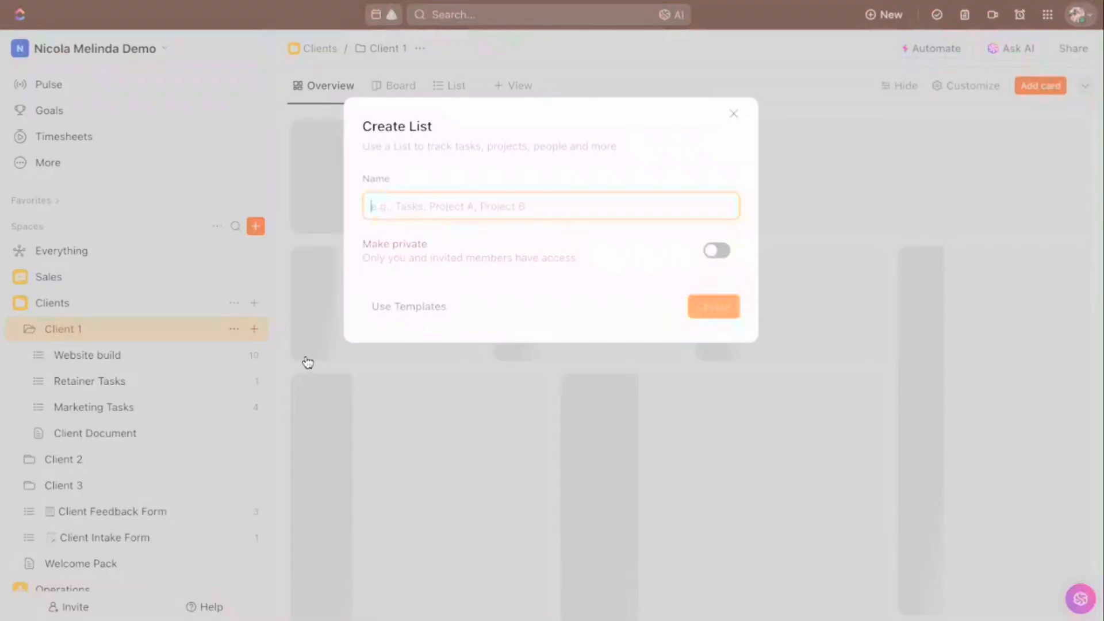
text(Clie)
key(BackSpace)
key(BackSpace)
key(BackSpace)
key(BackSpace)
text(Ad)
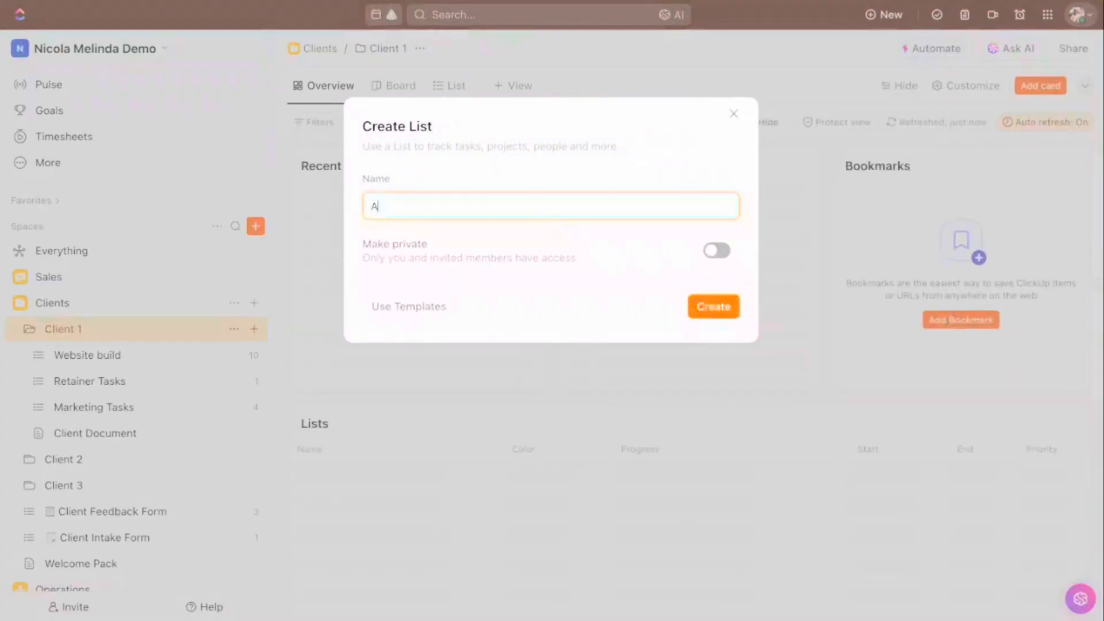
key(BackSpace)
key(BackSpace)
text(Monthly Campaigns)
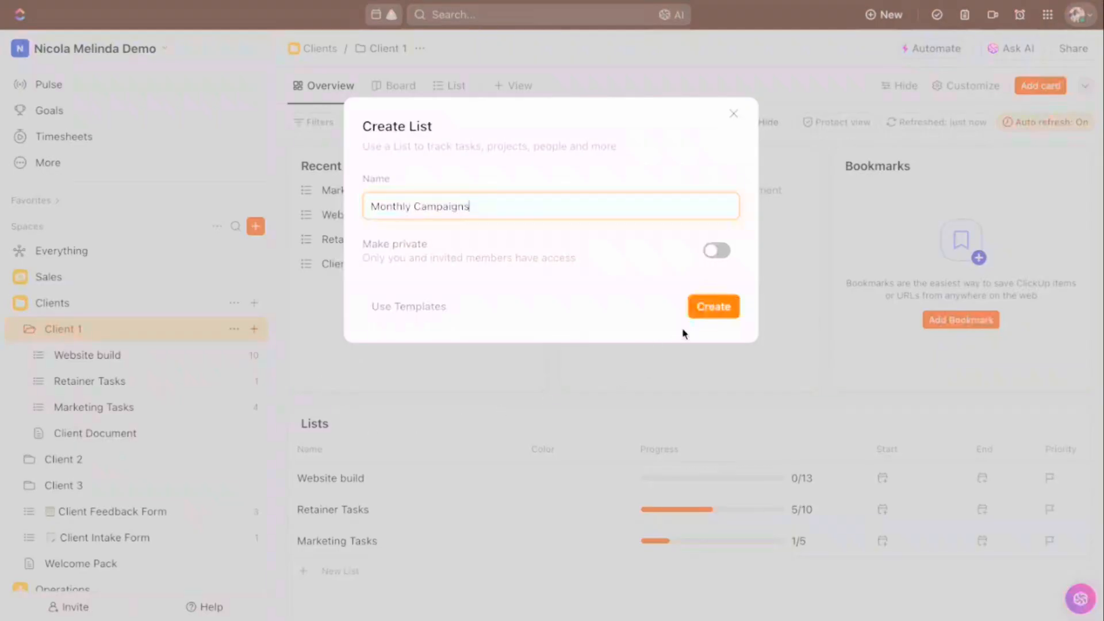
click(716, 308)
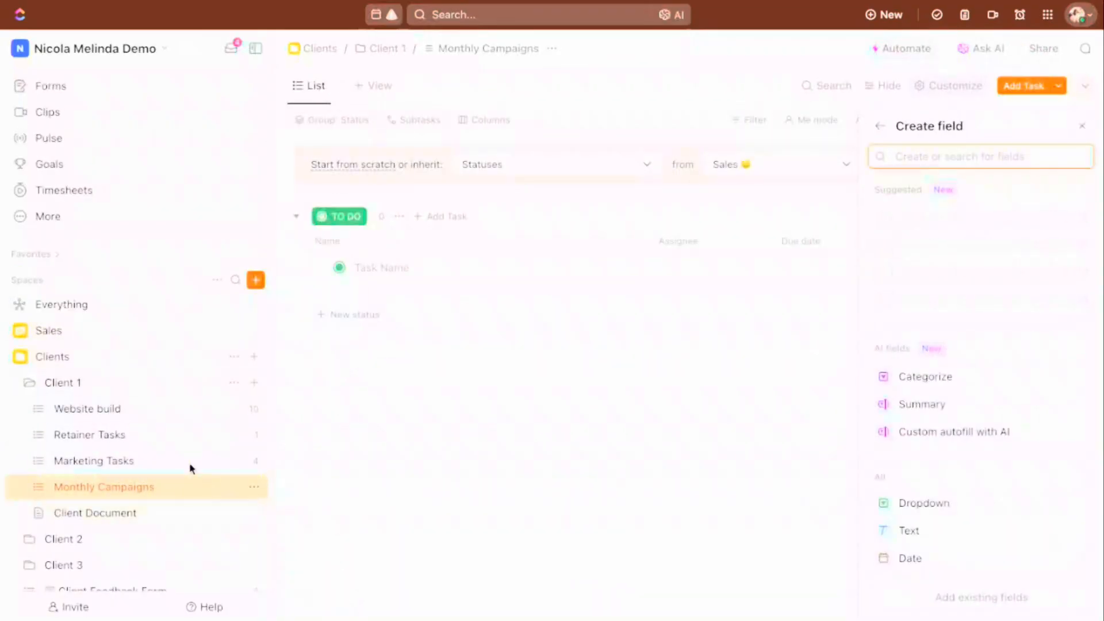
click(1082, 127)
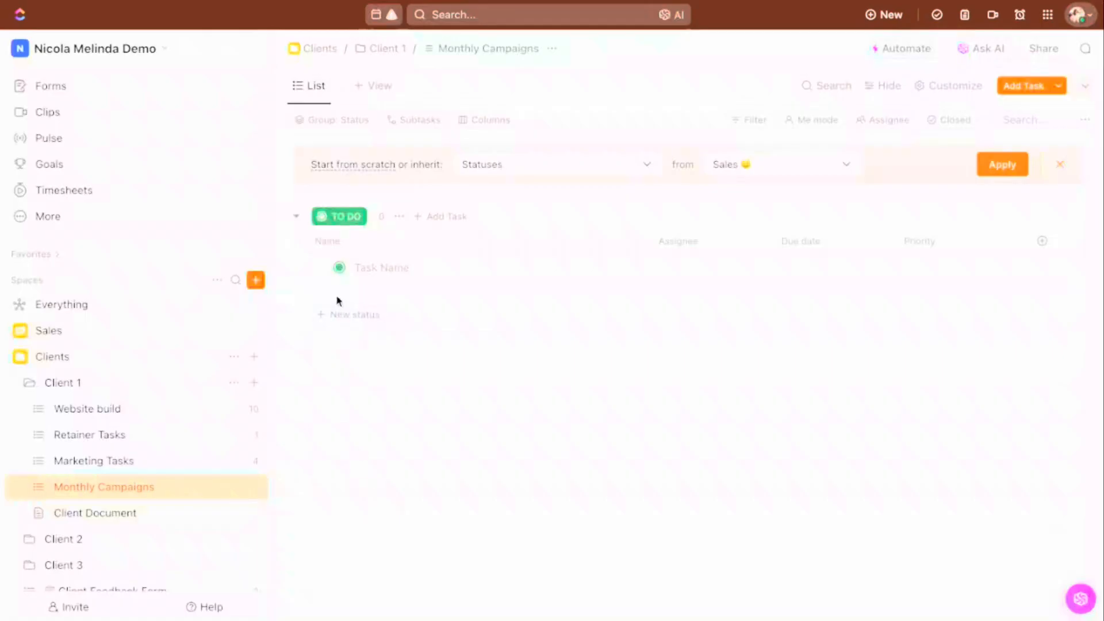
- Add a task named April Ad campaigns to the Monthly Campaigns list
click(383, 267)
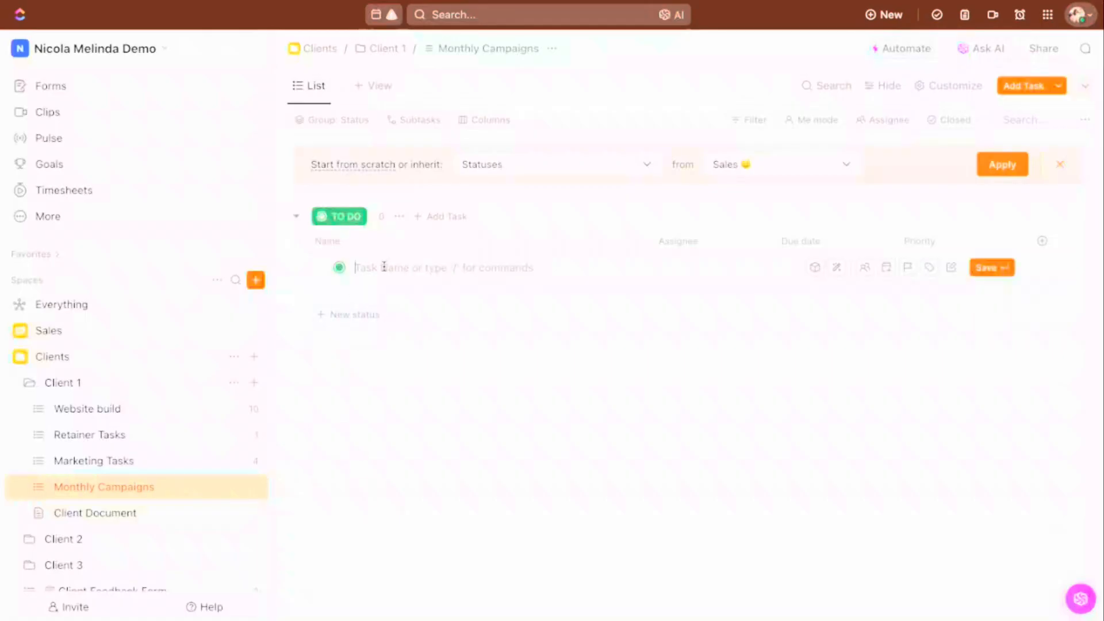
text(April Ad)
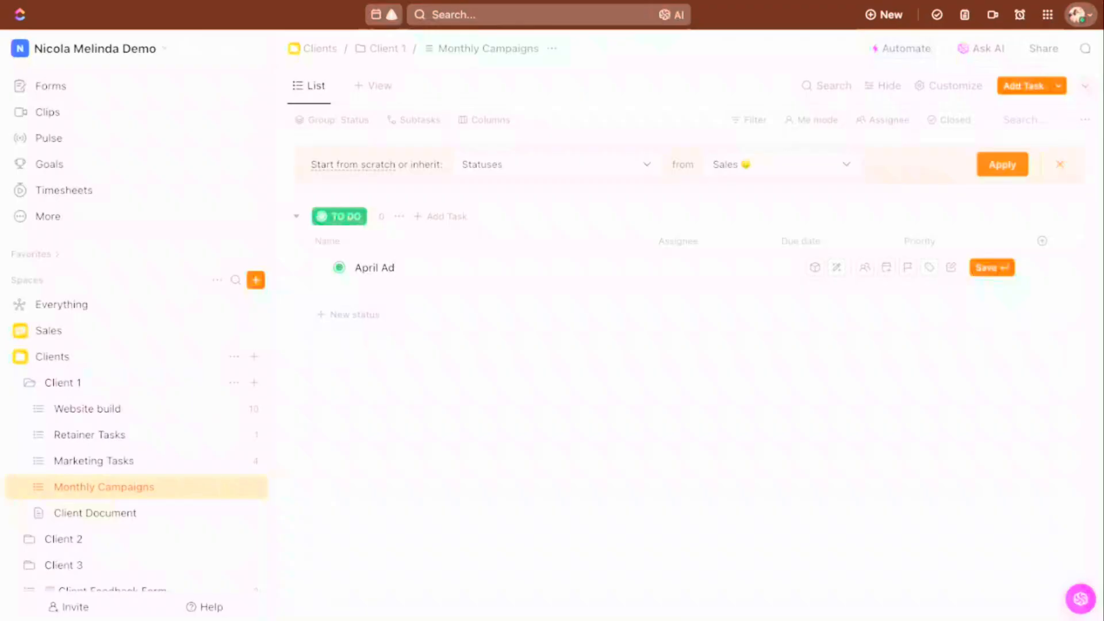
text( campaigns)
key(Return)
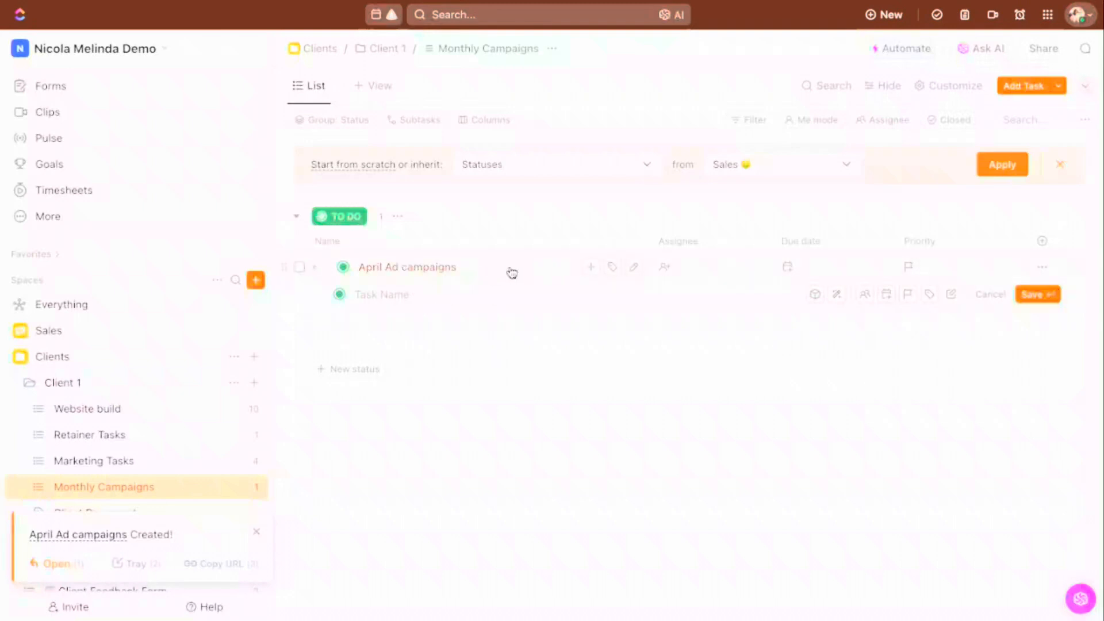
click(591, 270)
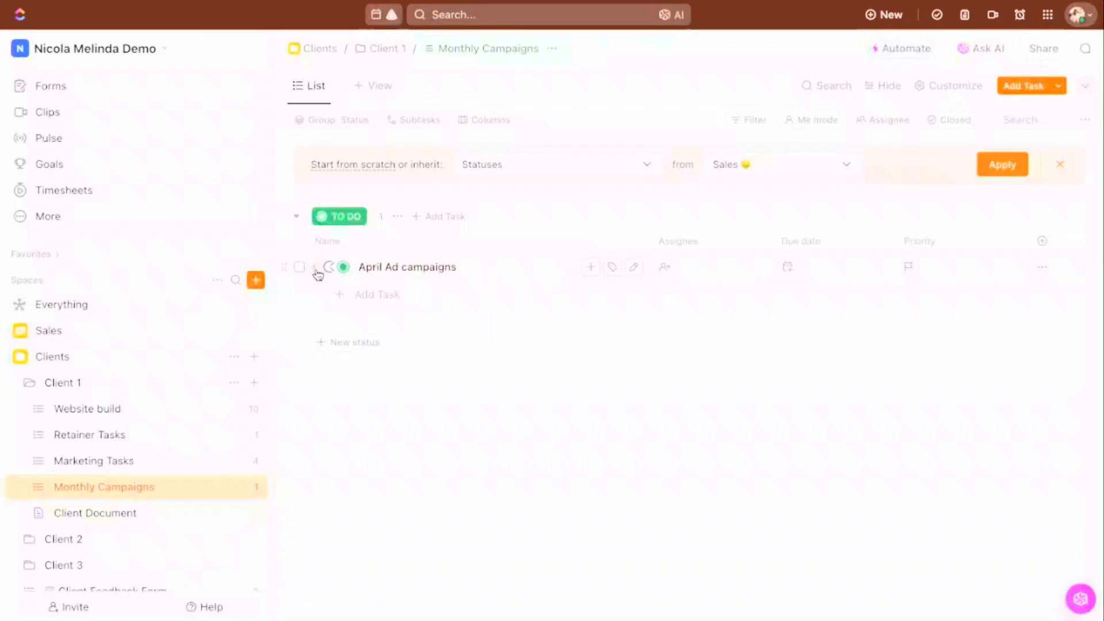
- Change the task type of April Ad campaigns to Ad Campaign and clear the task selection
click(299, 268)
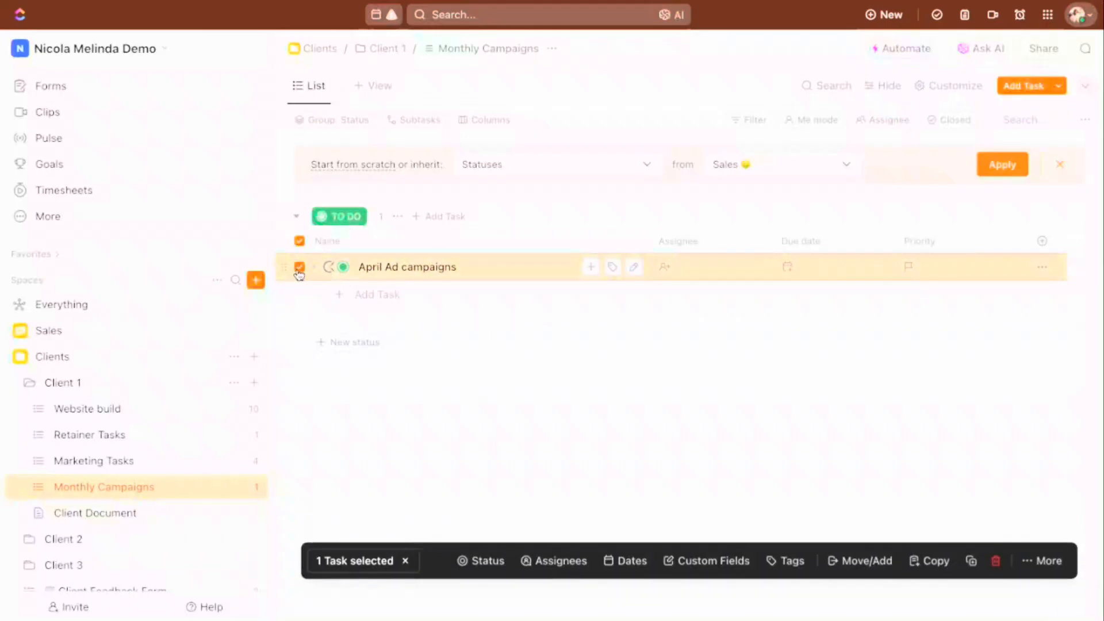
click(1043, 561)
click(988, 273)
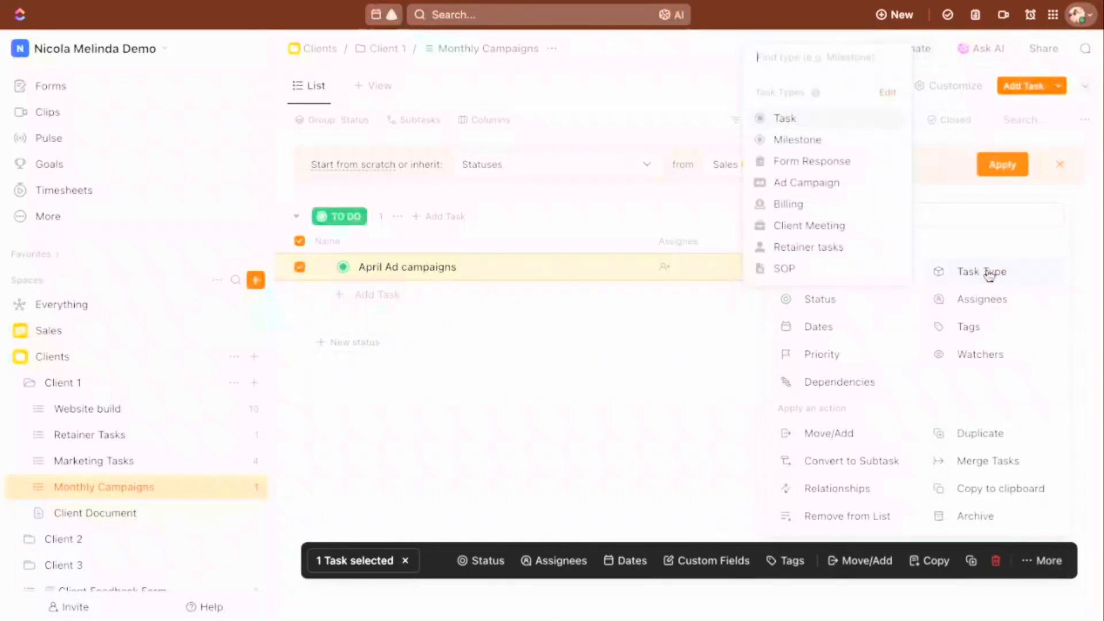
click(796, 184)
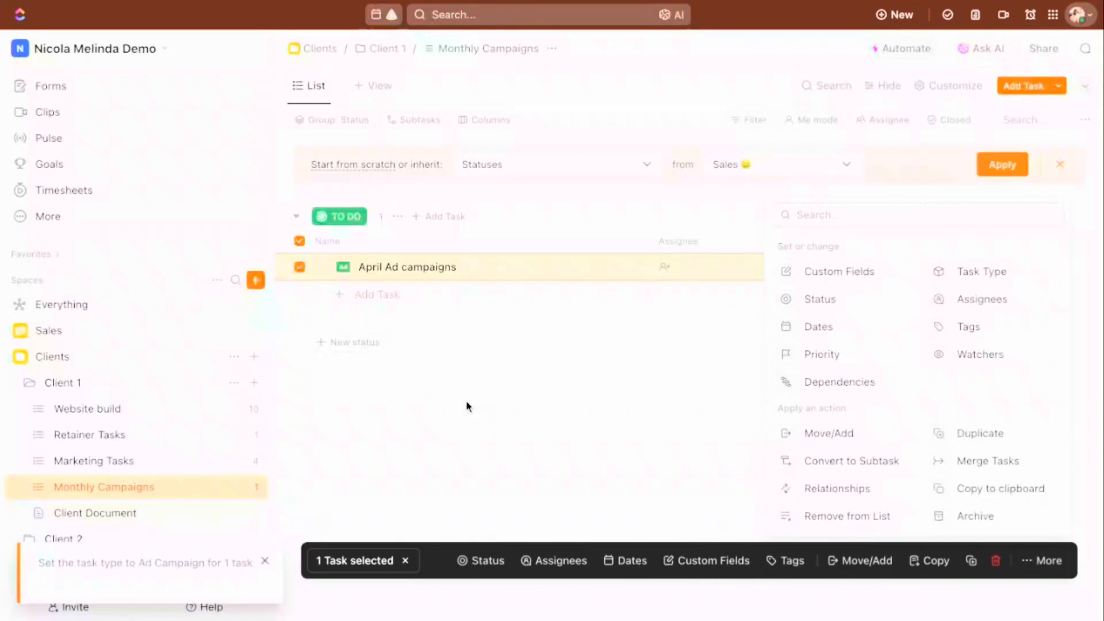
click(558, 434)
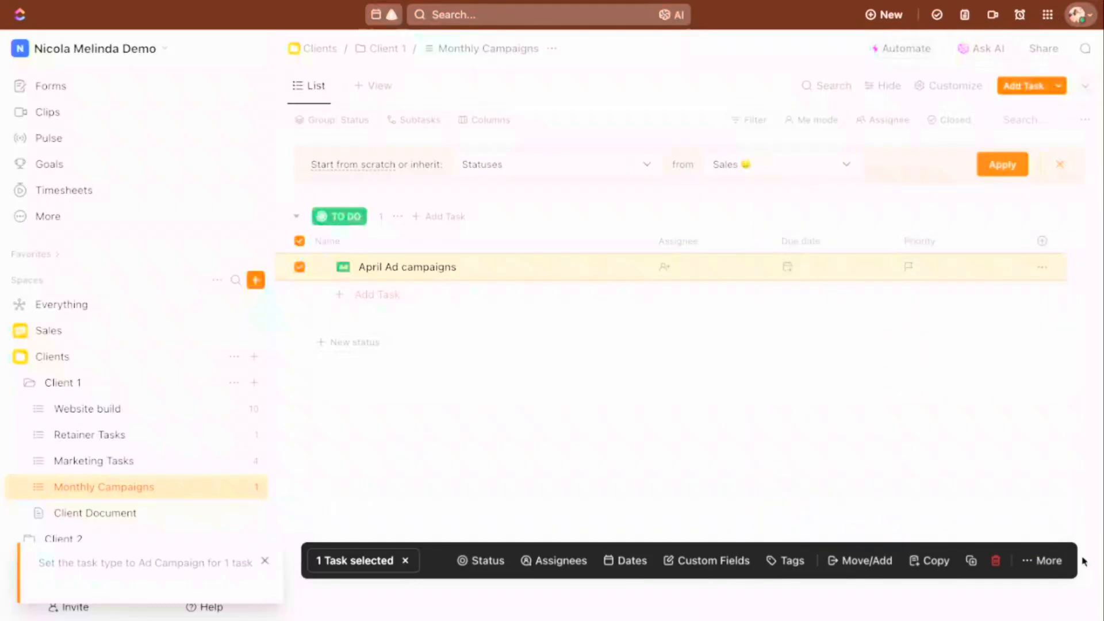
click(406, 560)
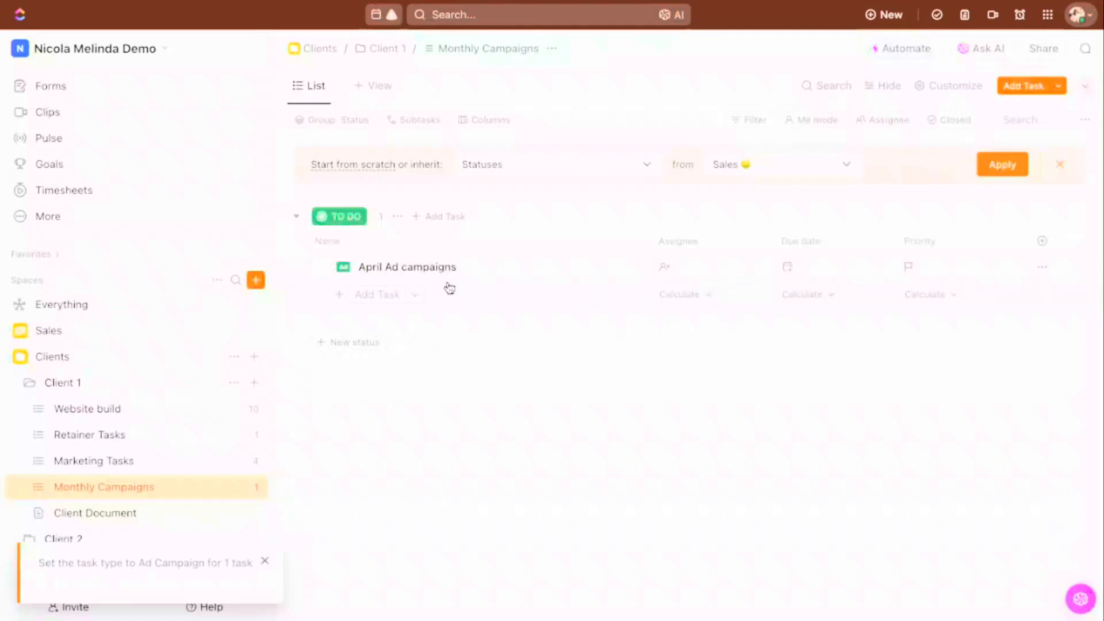
- Add the subtasks Quick start guide, Free training and Program launch under April Ad campaigns
click(592, 271)
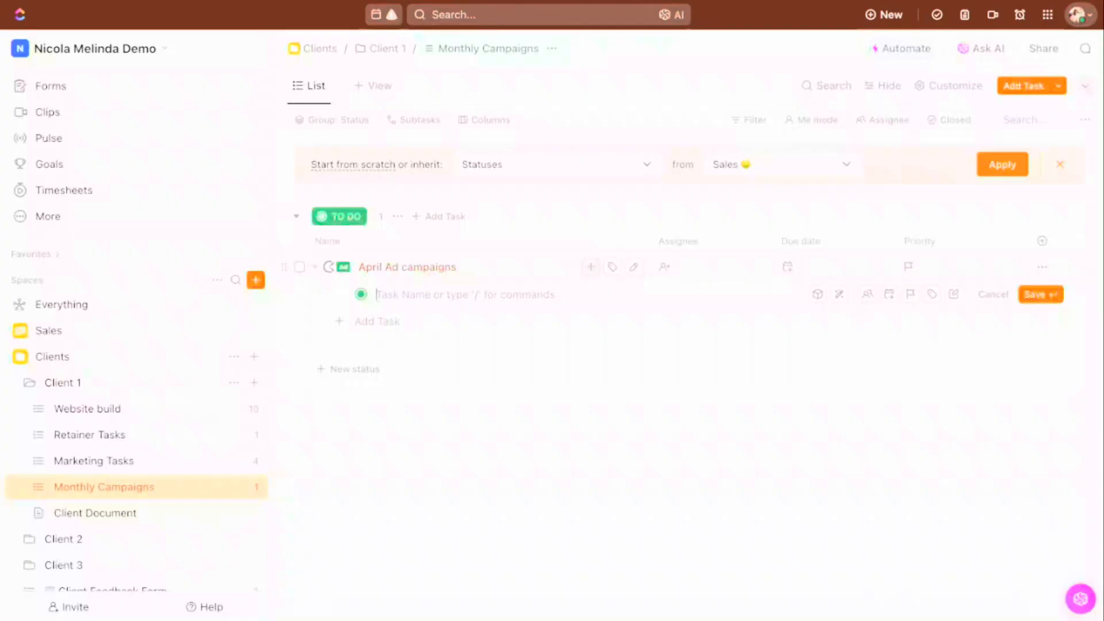
text(Quick start guide)
key(Return)
text(Free training)
key(Return)
text(Program launch)
key(Return)
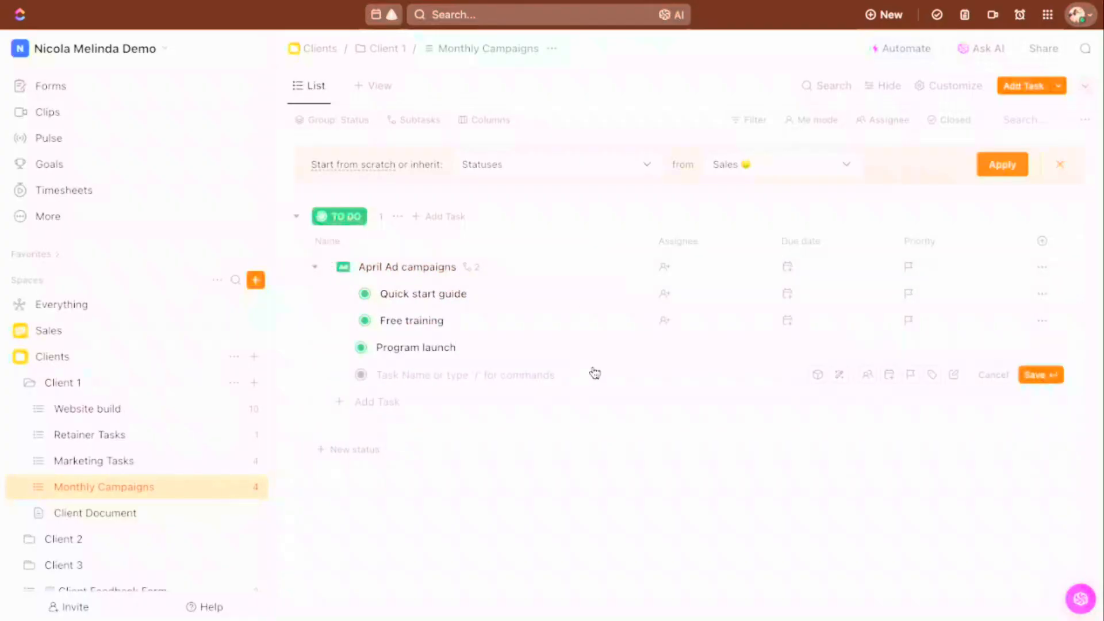
click(566, 433)
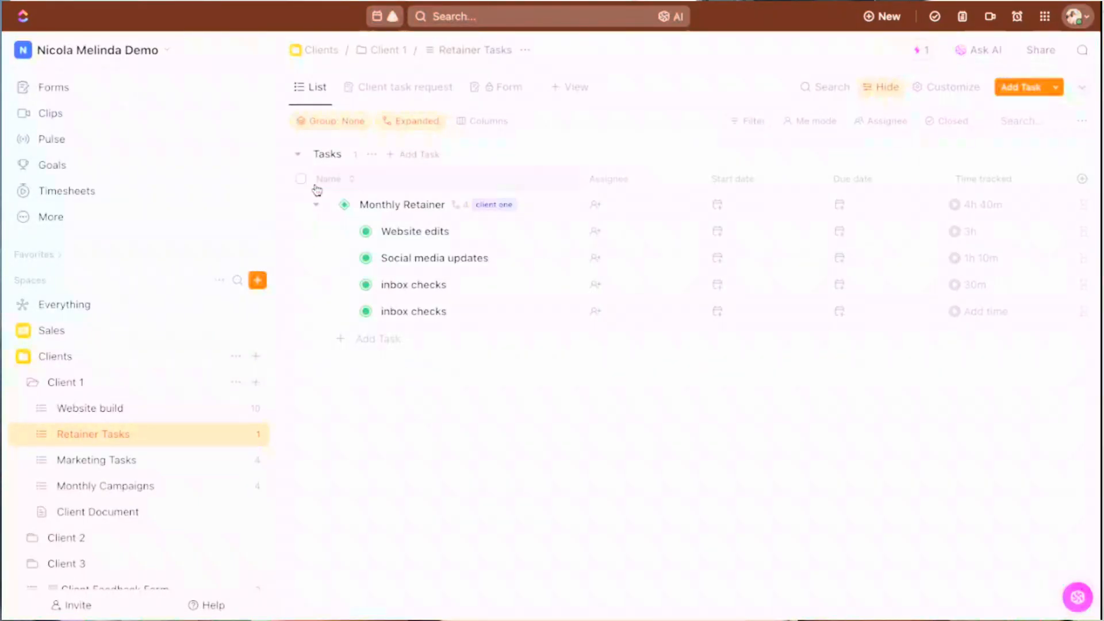
- Change the task type of Monthly Retainer in the Retainer Tasks list to Retainer tasks and clear the selection
click(301, 205)
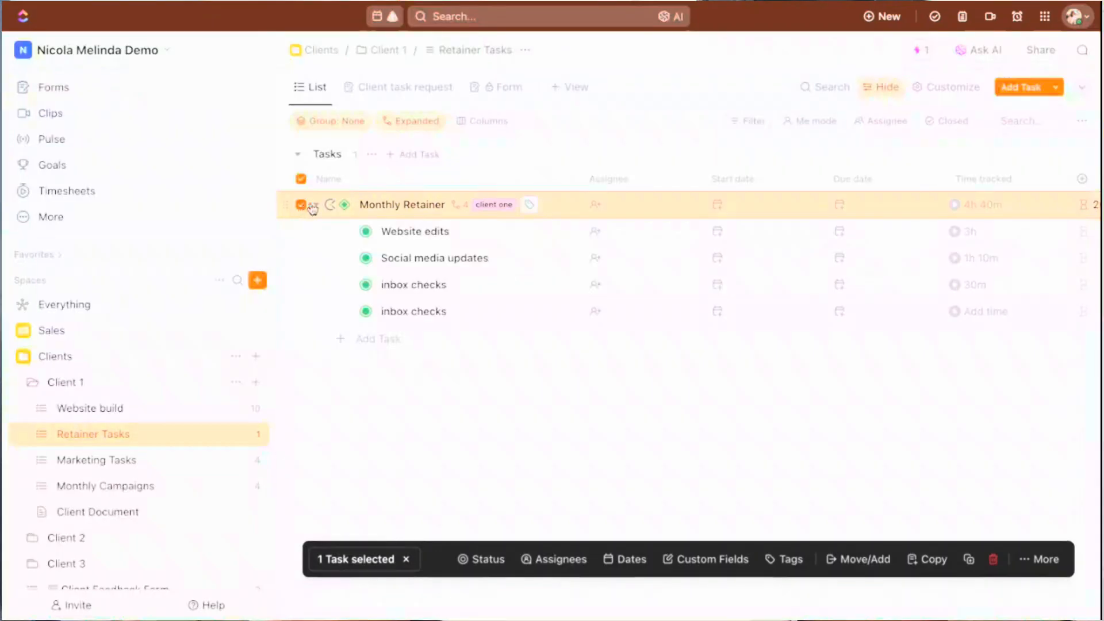
click(1046, 562)
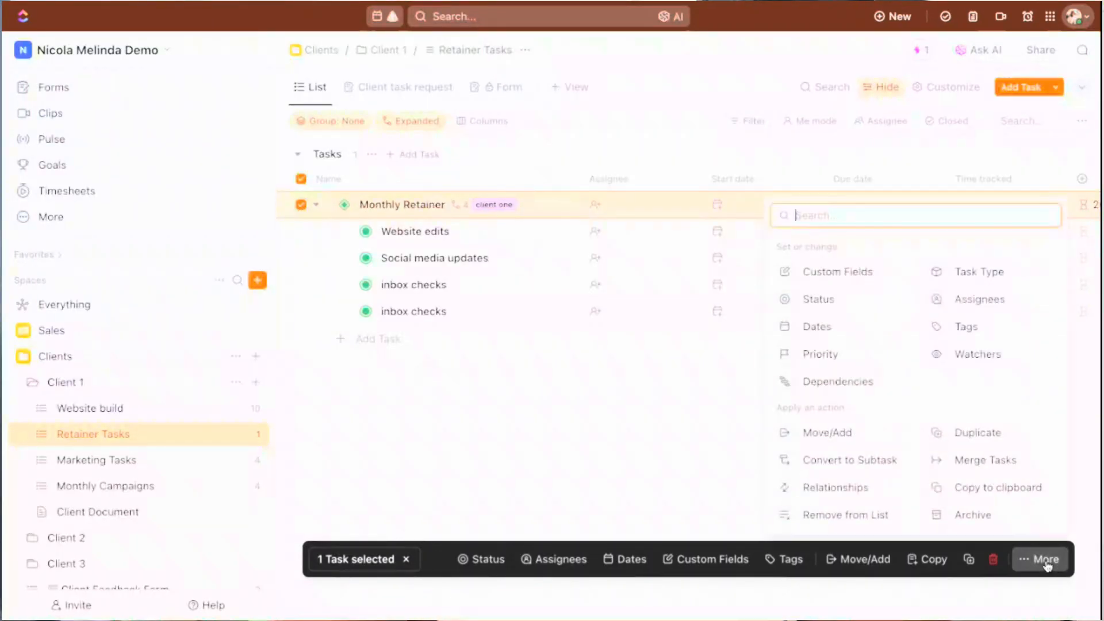
click(1010, 280)
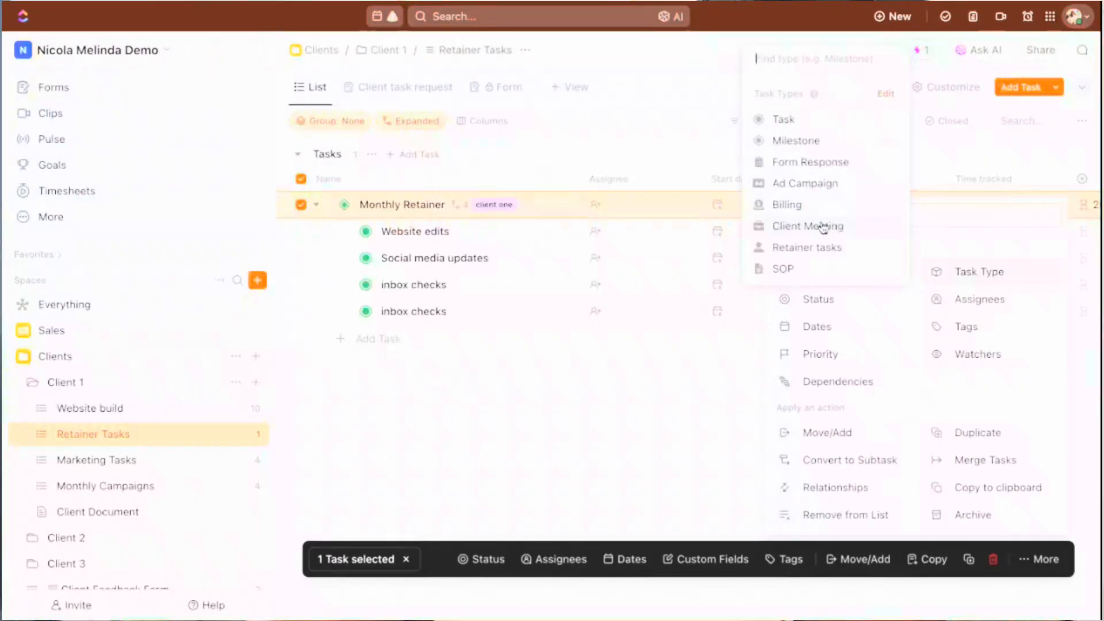
click(850, 251)
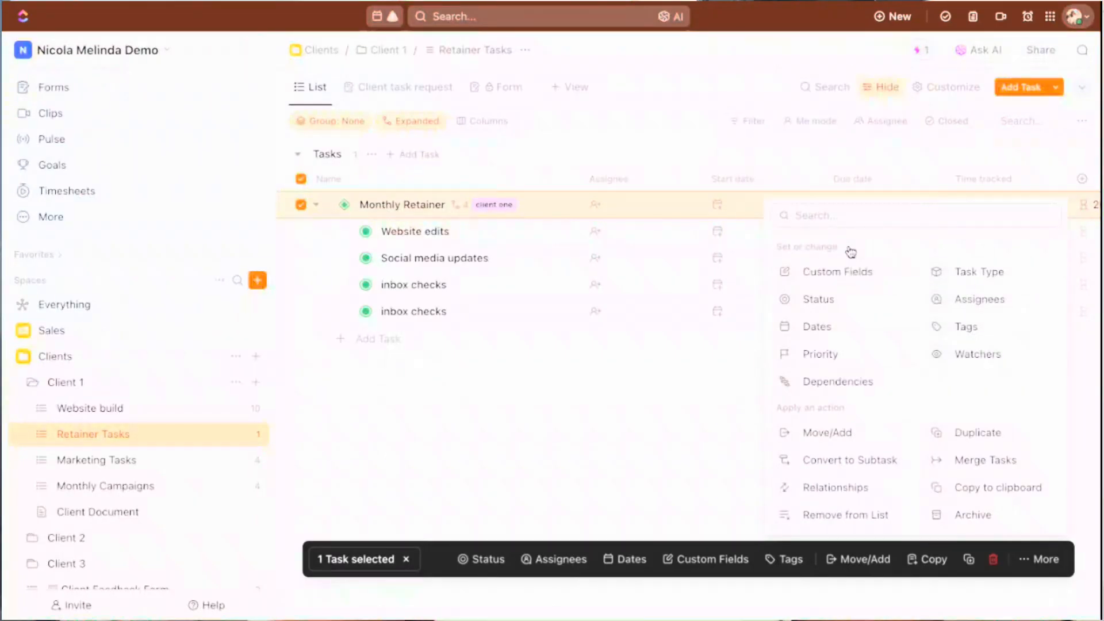
click(411, 430)
click(406, 559)
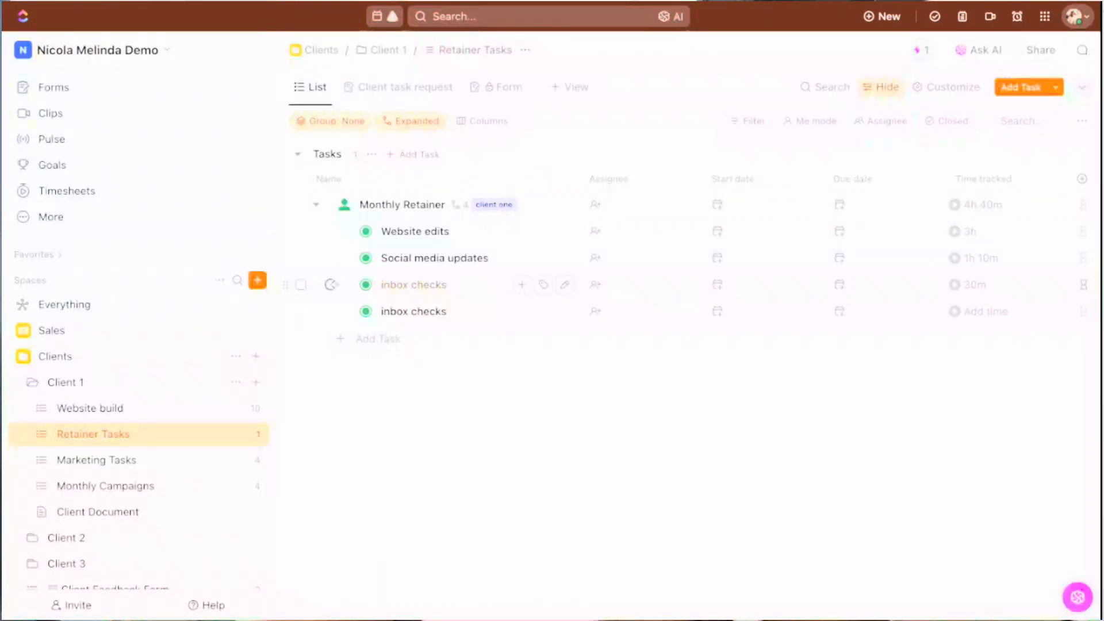
- Open the Retainer clients view of the Clients space and expand the subtasks of both Monthly Retainer tasks
click(315, 206)
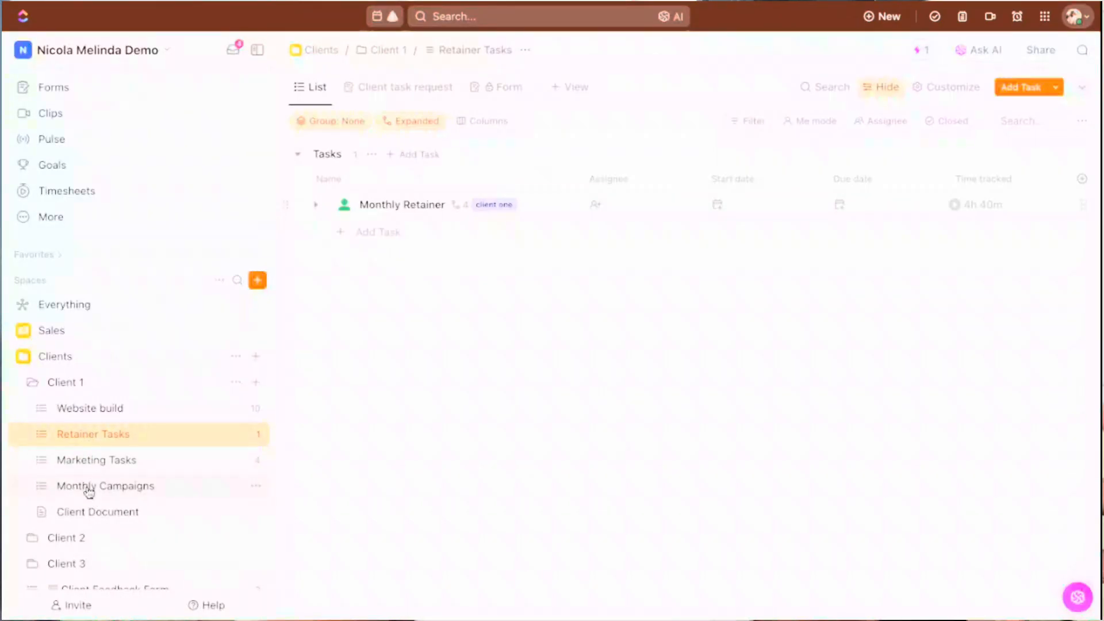
click(62, 358)
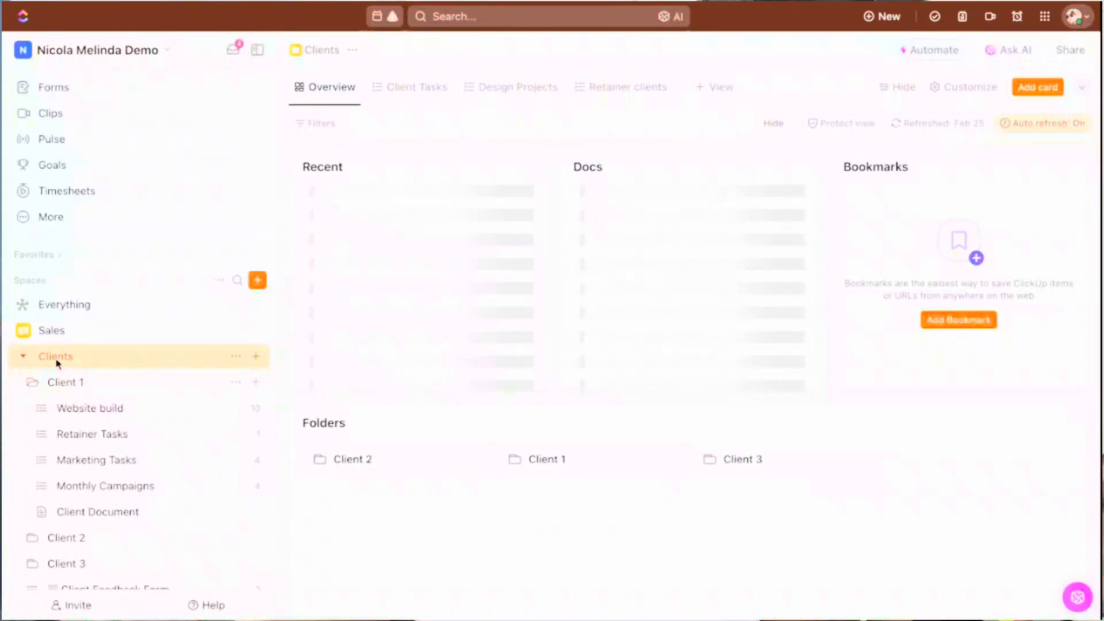
click(613, 92)
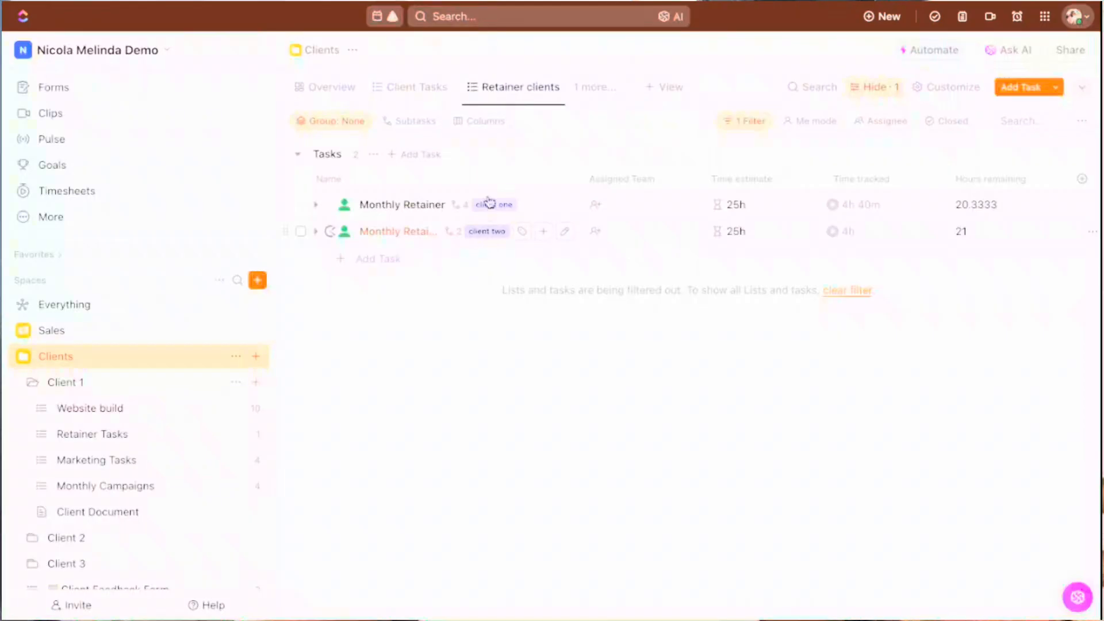
click(316, 233)
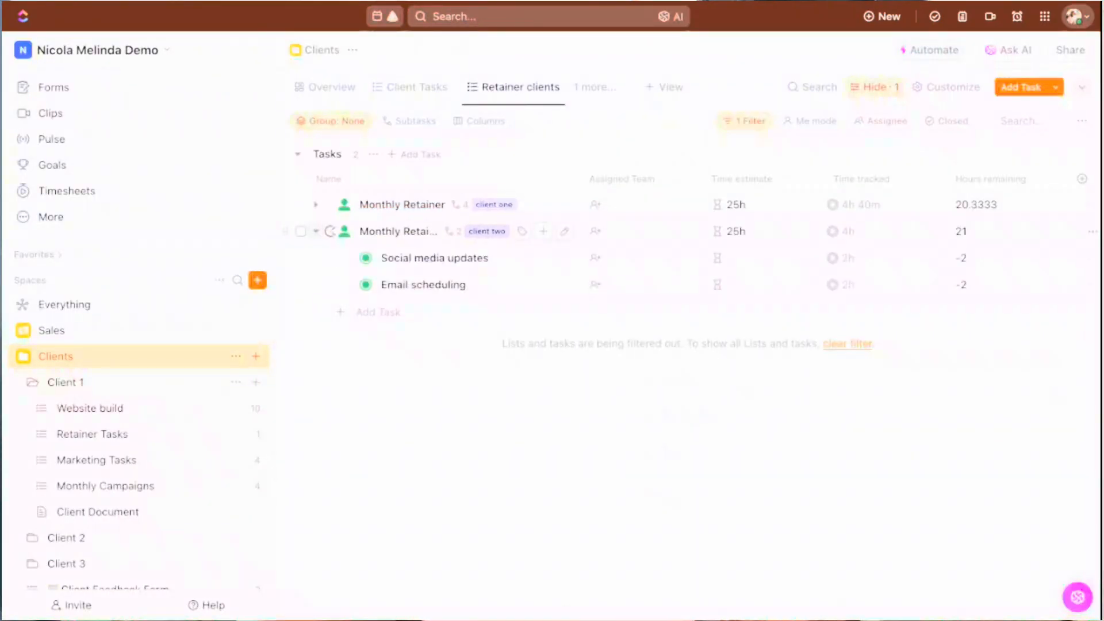
click(316, 205)
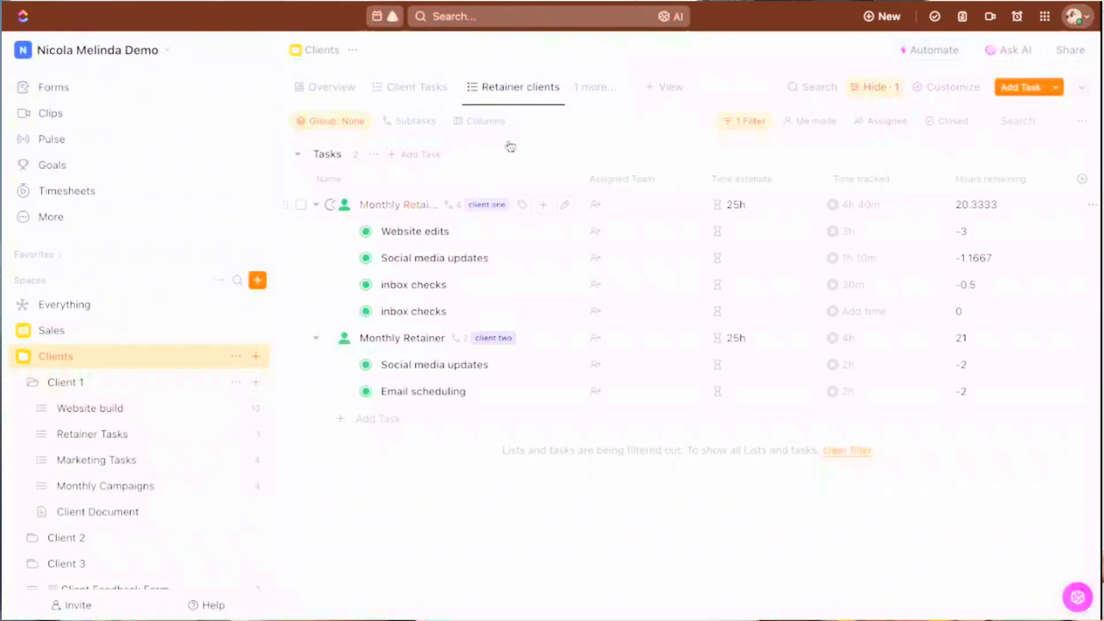
- Review the filter conditions of the Retainer clients view and collapse both Monthly Retainer tasks
click(733, 122)
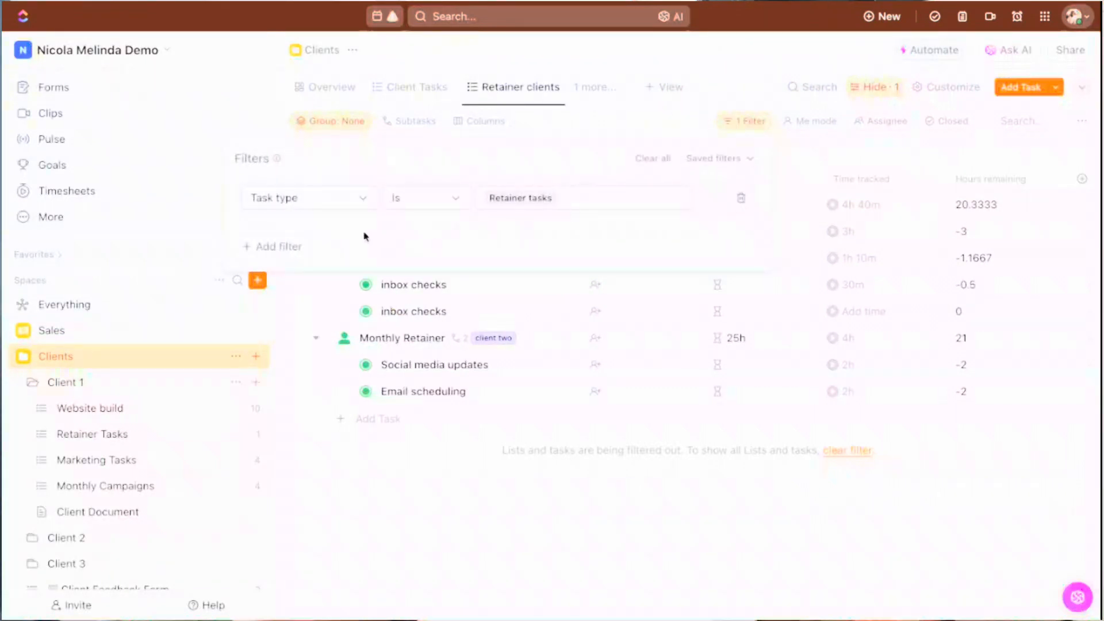
click(487, 490)
click(315, 206)
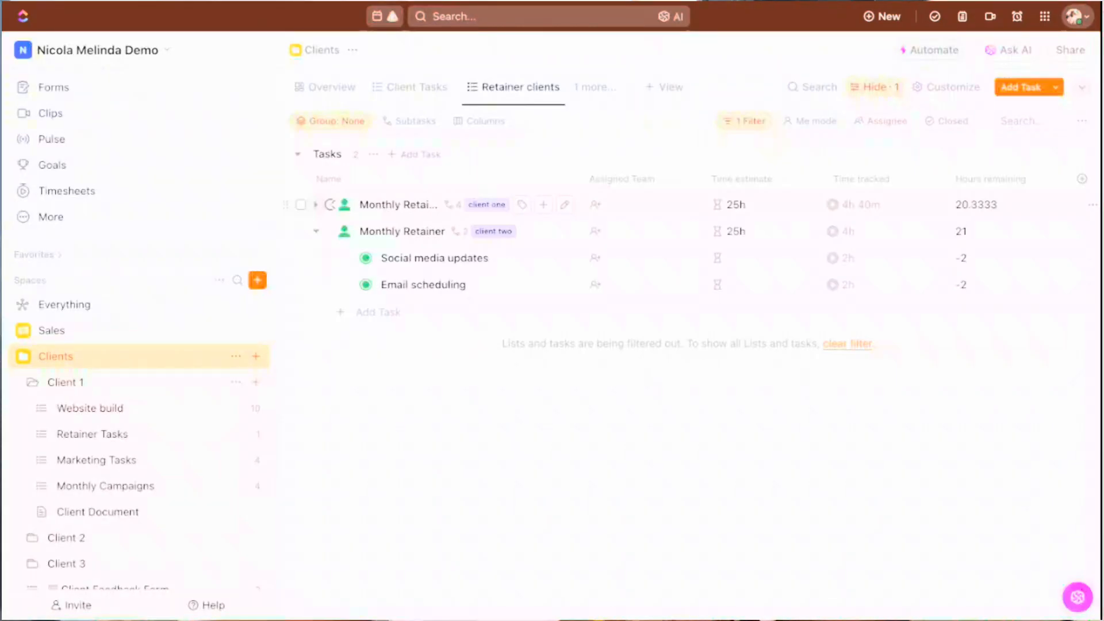
click(316, 232)
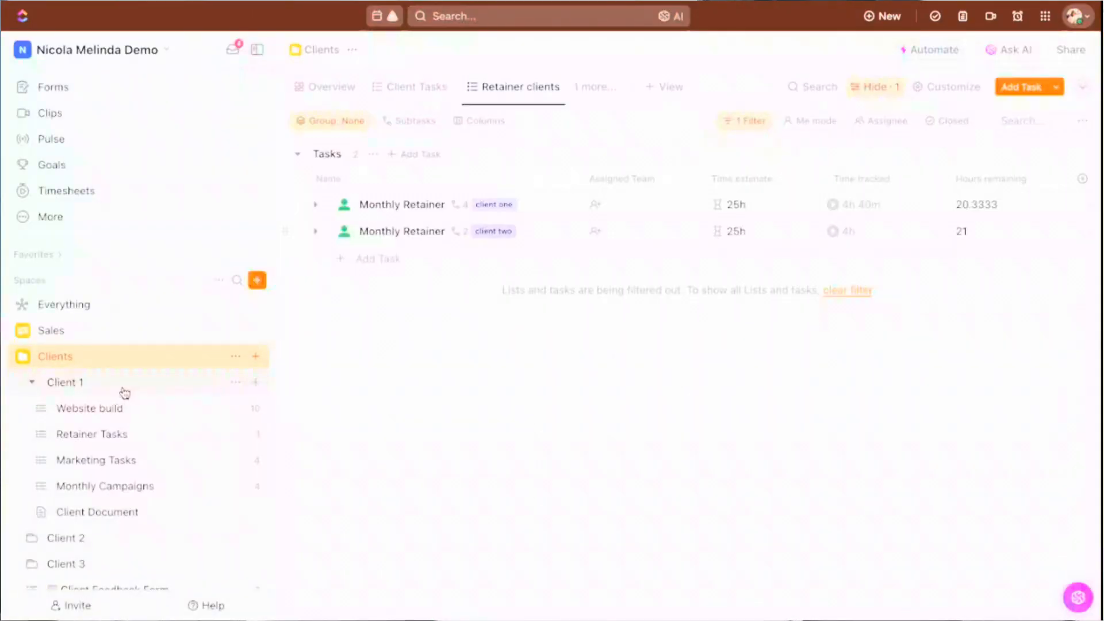
- Create a list named Client Admin in the Client 1 folder
click(255, 382)
click(311, 413)
text(Client Admin)
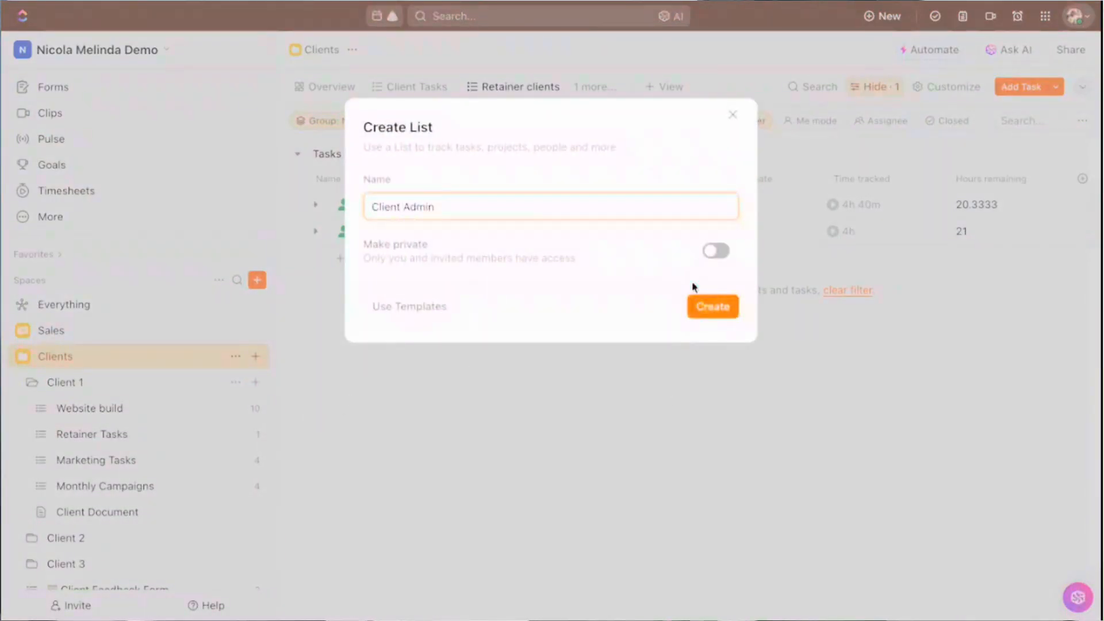
click(702, 314)
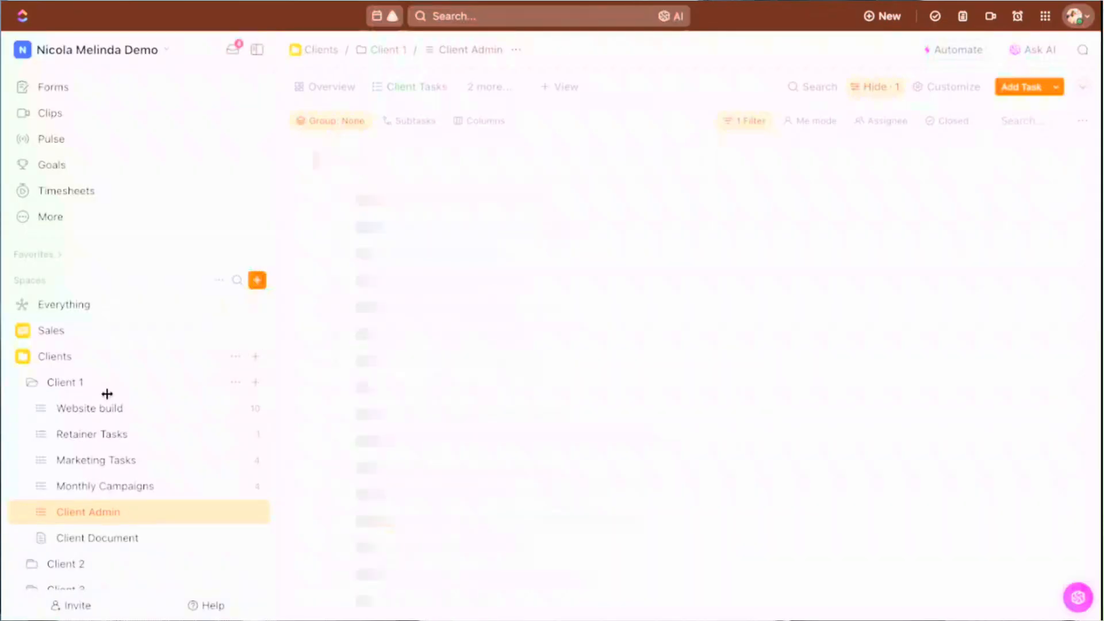
- Add the tasks Monthly invoicing and Monthly meeting to the Client Admin list
click(1081, 129)
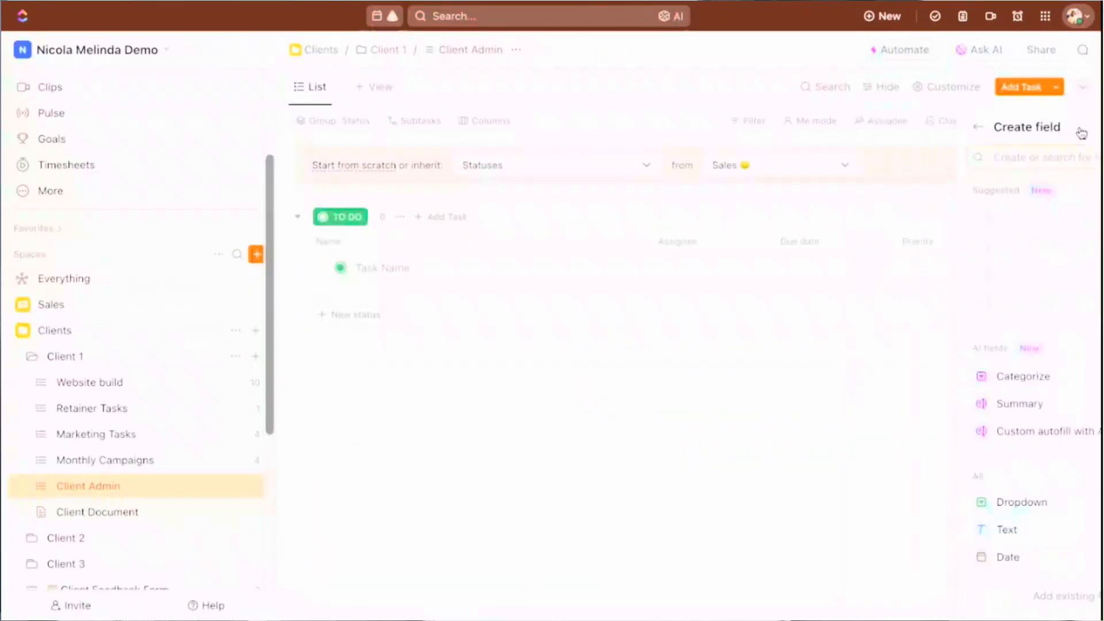
click(519, 280)
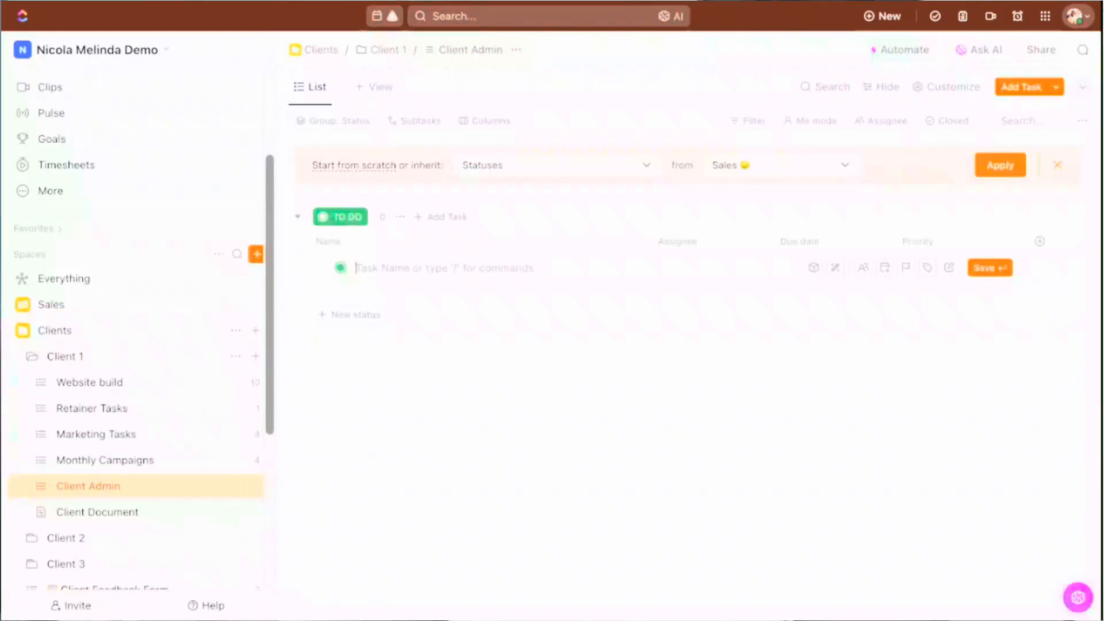
text(Monthly invoicing)
key(Return)
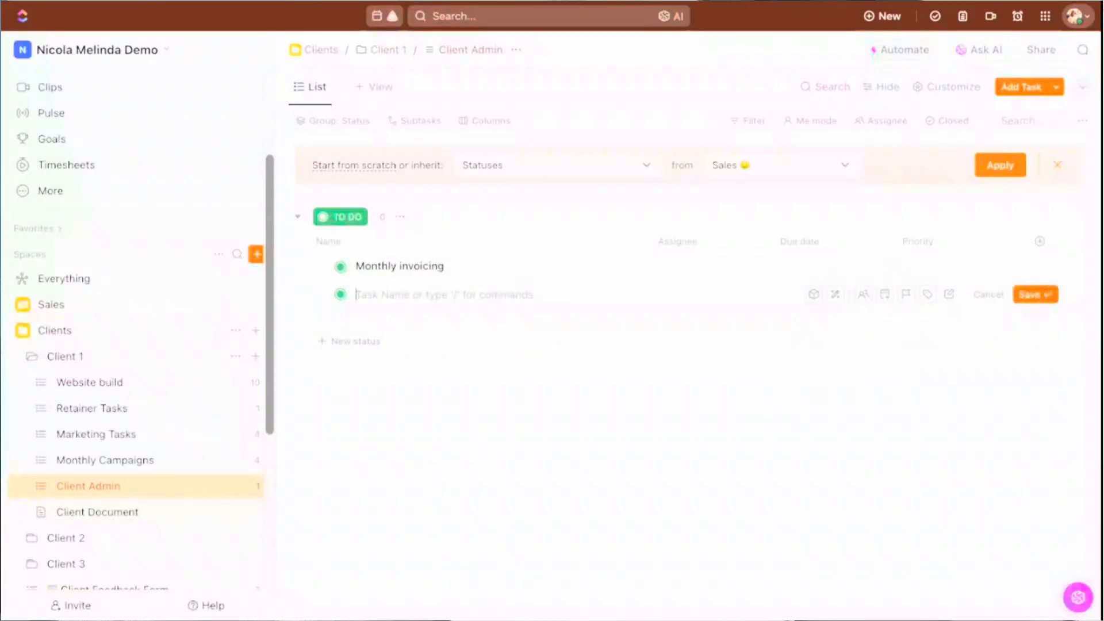
text(C)
key(BackSpace)
text(M)
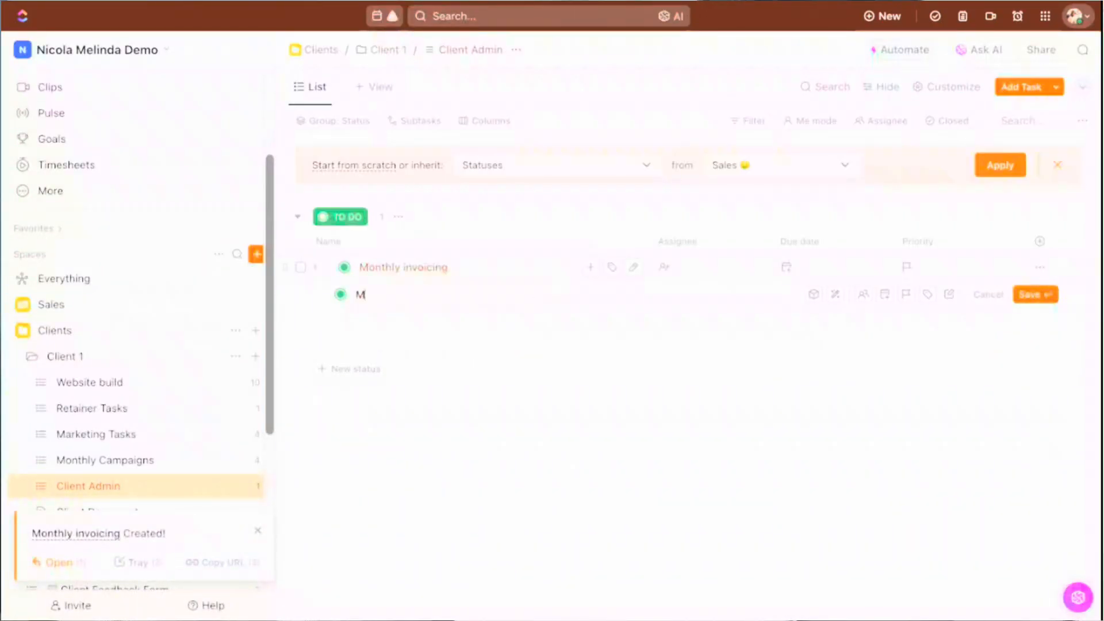
text(onthly meeting)
key(Return)
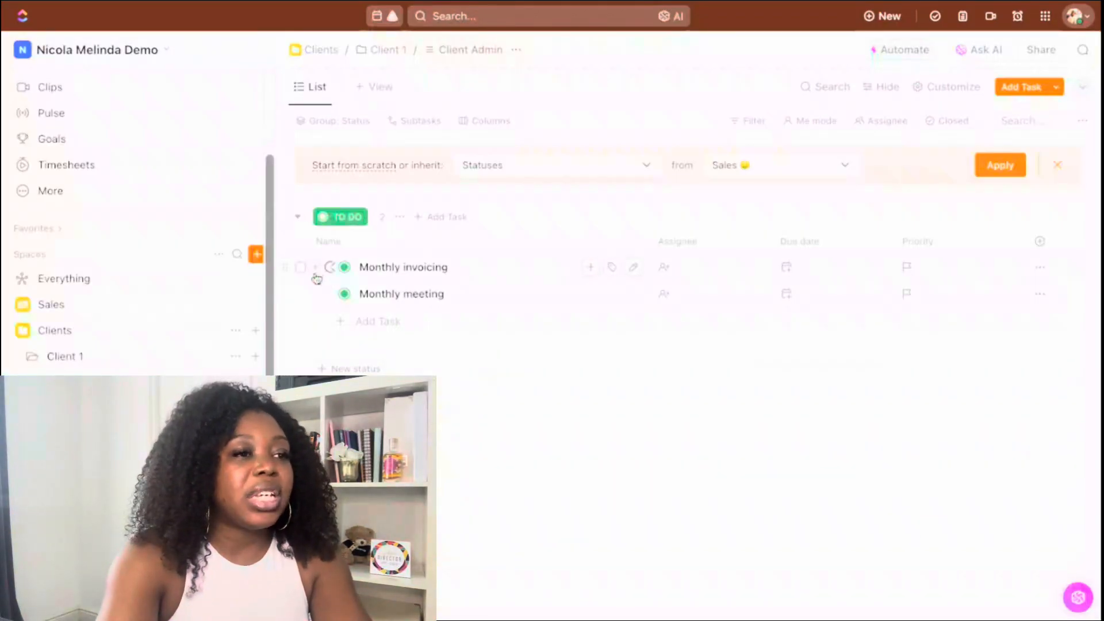
- Change the task type of Monthly invoicing to Billing and clear the task selection
click(302, 269)
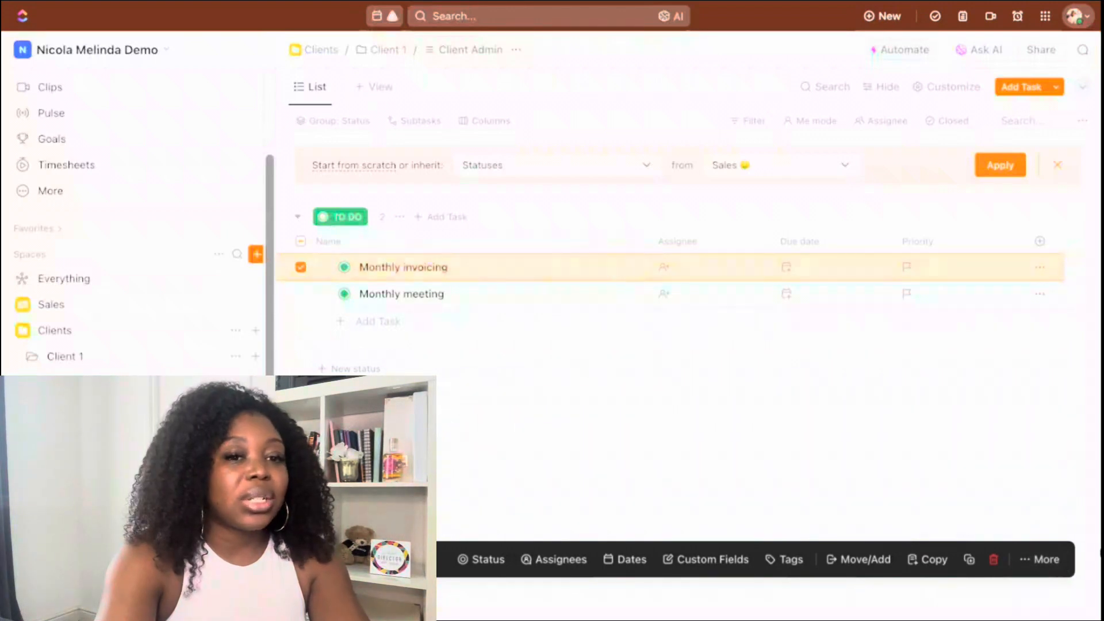
click(1045, 568)
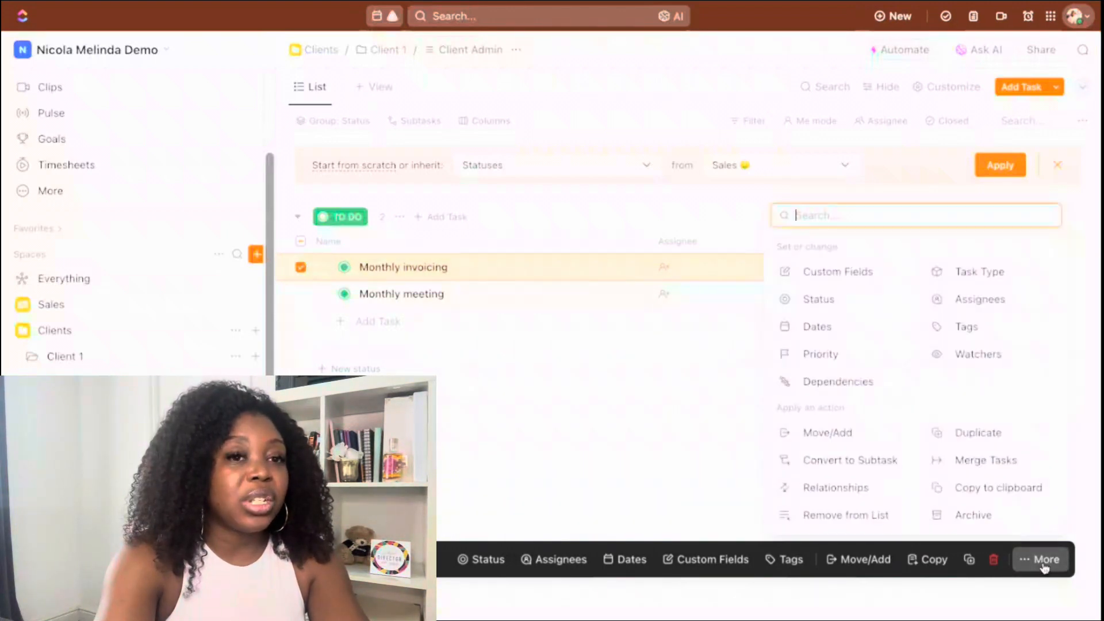
click(993, 276)
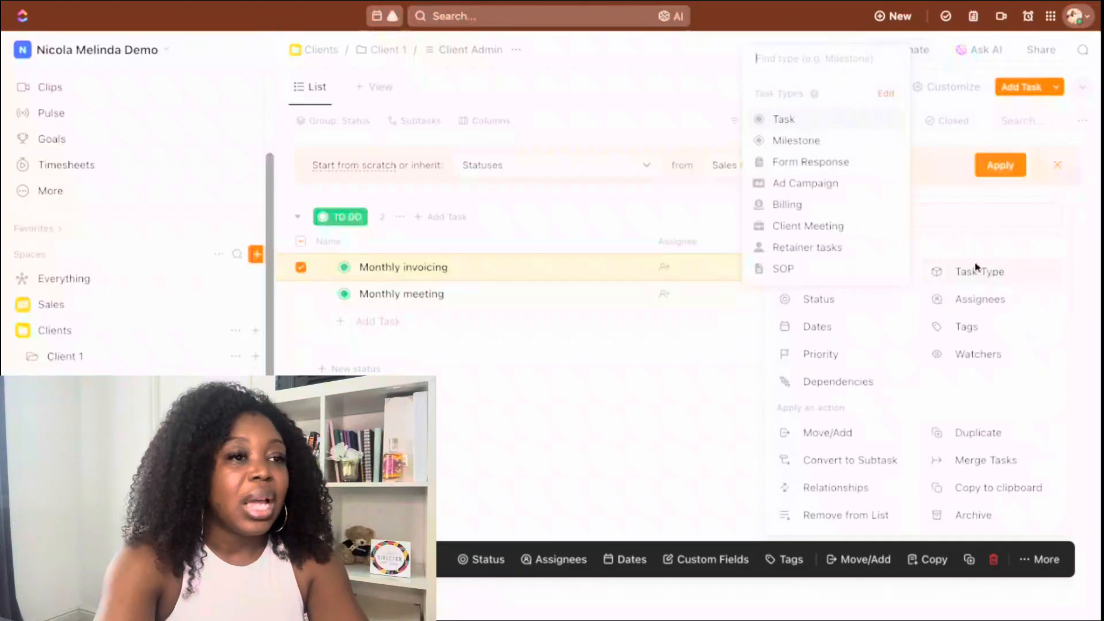
click(792, 205)
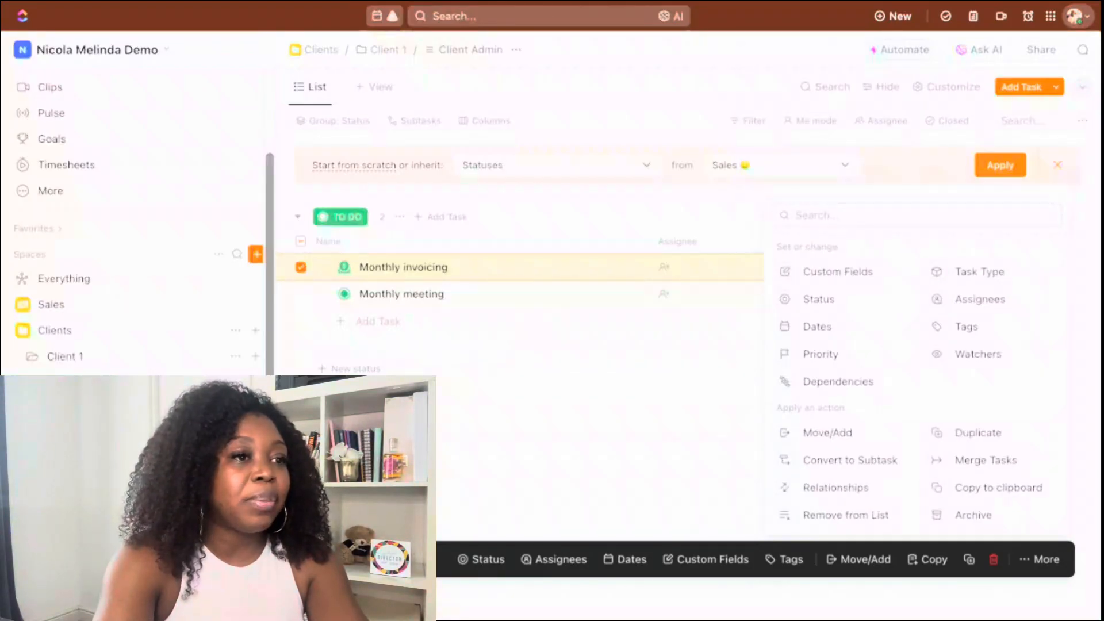
key(Escape)
click(301, 268)
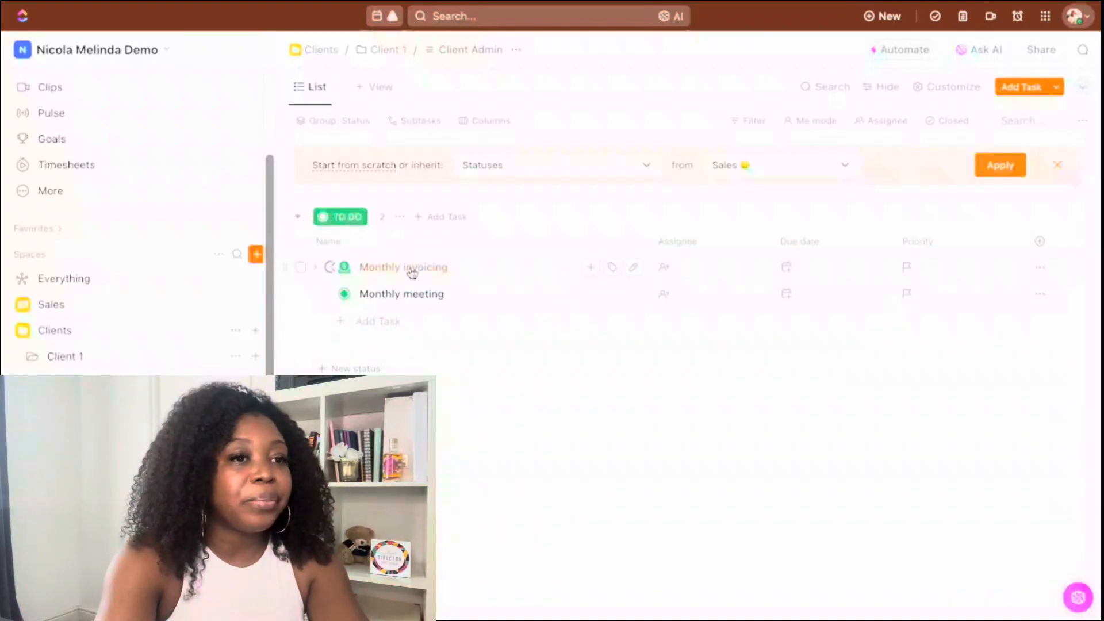
- Add the subtasks April, May and June under Monthly invoicing
click(590, 267)
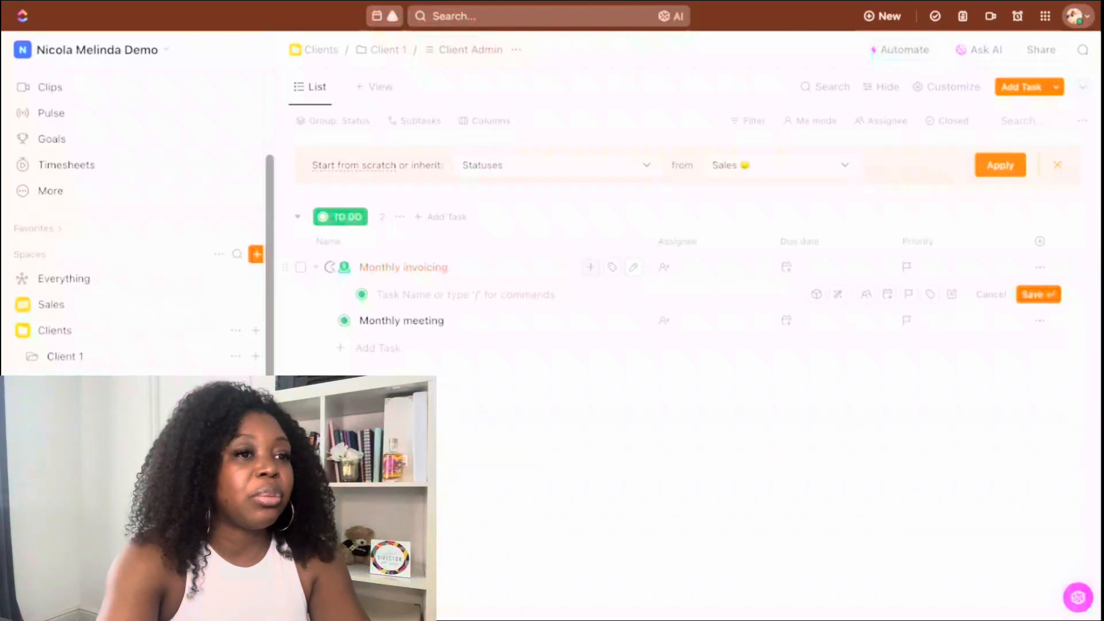
text(April)
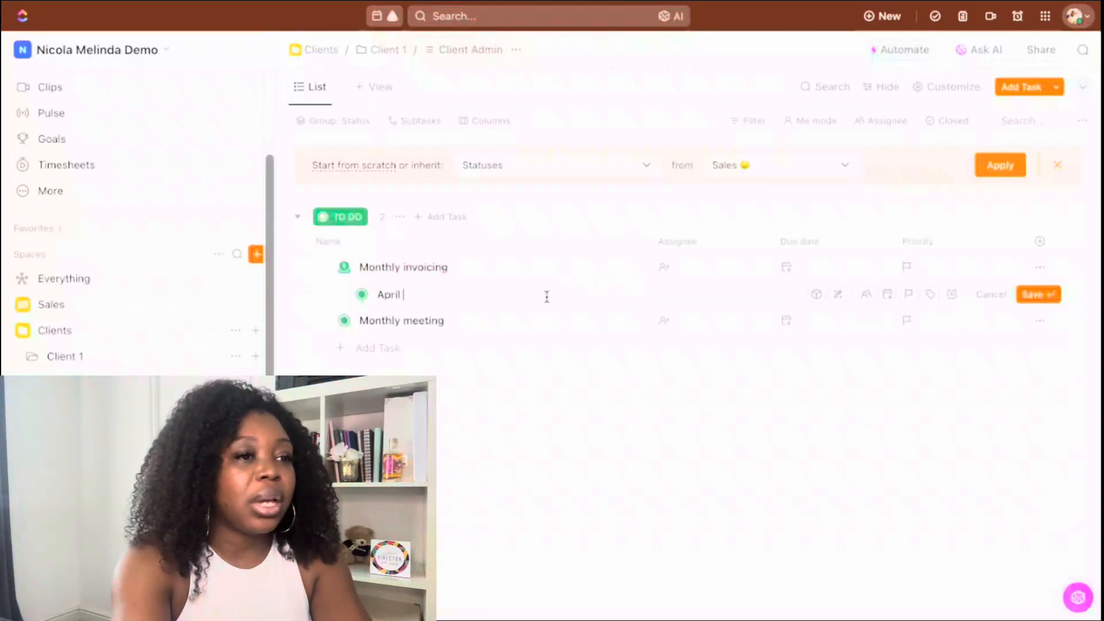
key(Return)
text(May)
key(Return)
text(Ju)
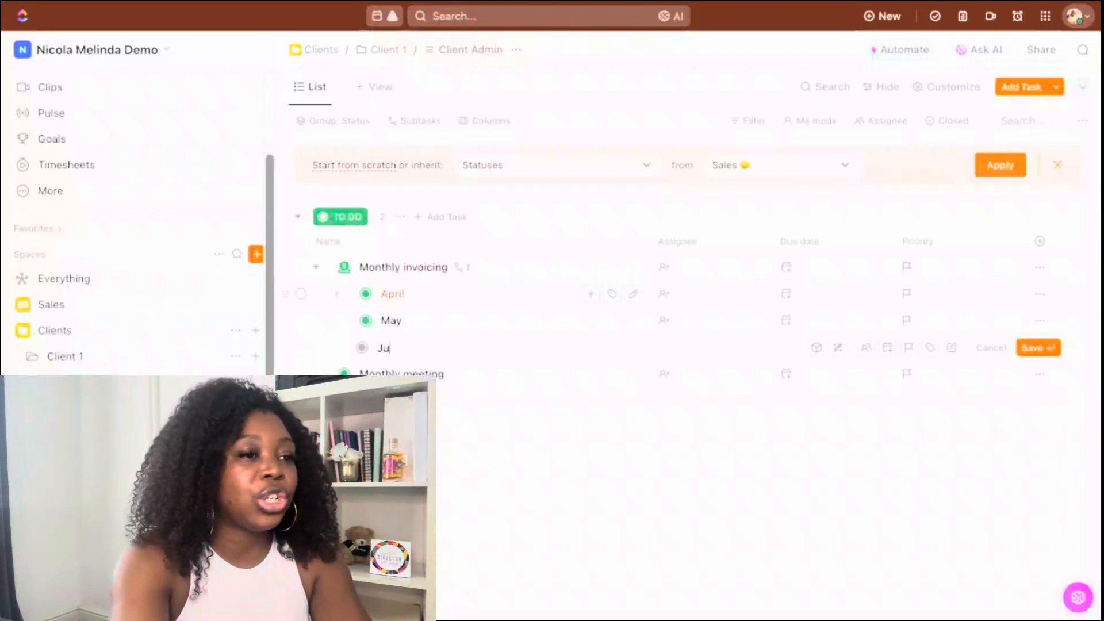
text(ne)
key(Return)
click(442, 523)
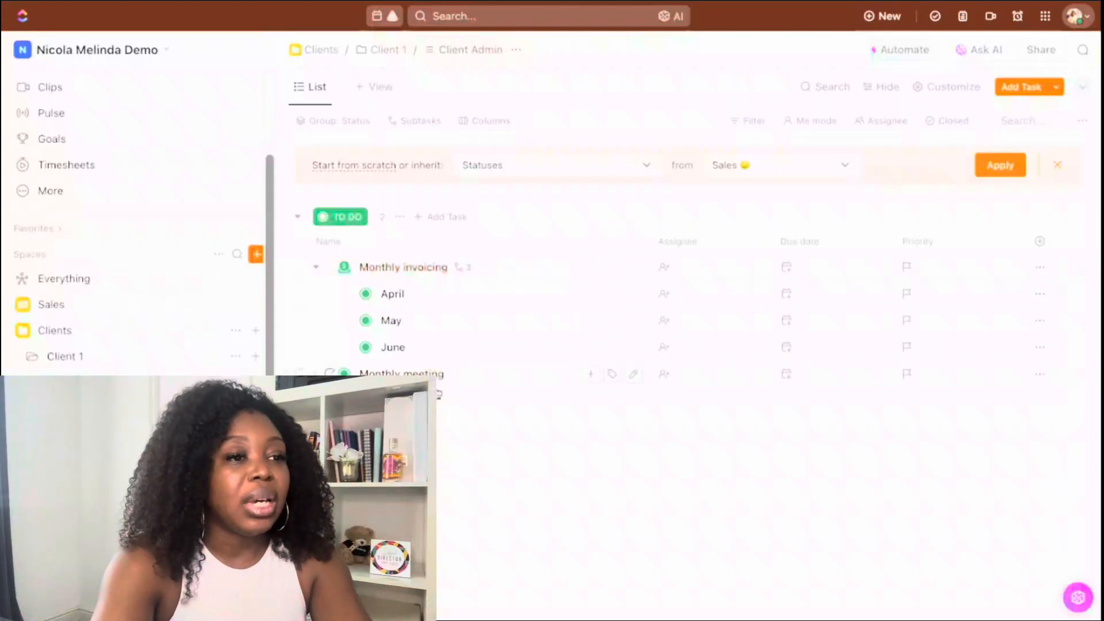
- Change the task type of Monthly meeting to Client Meeting and clear the task selection
click(301, 373)
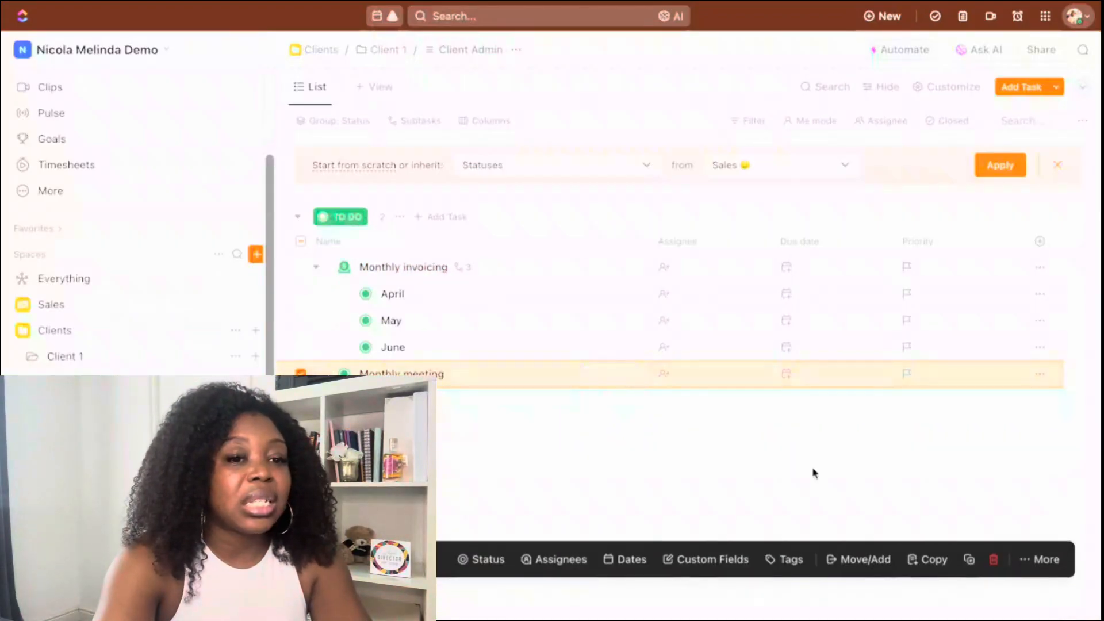
click(1041, 559)
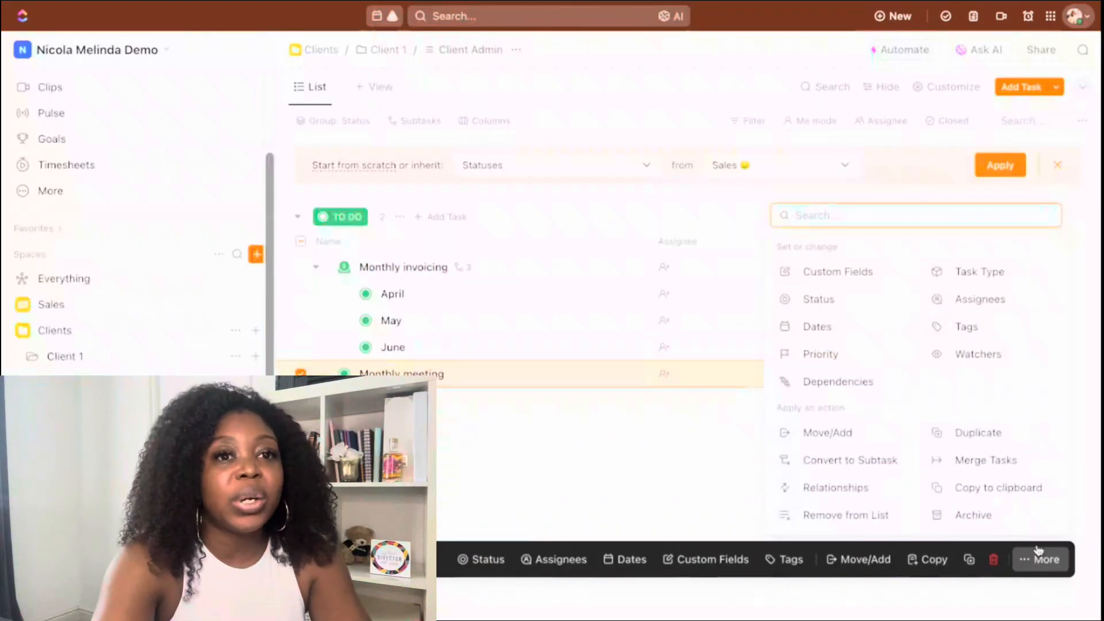
click(1013, 276)
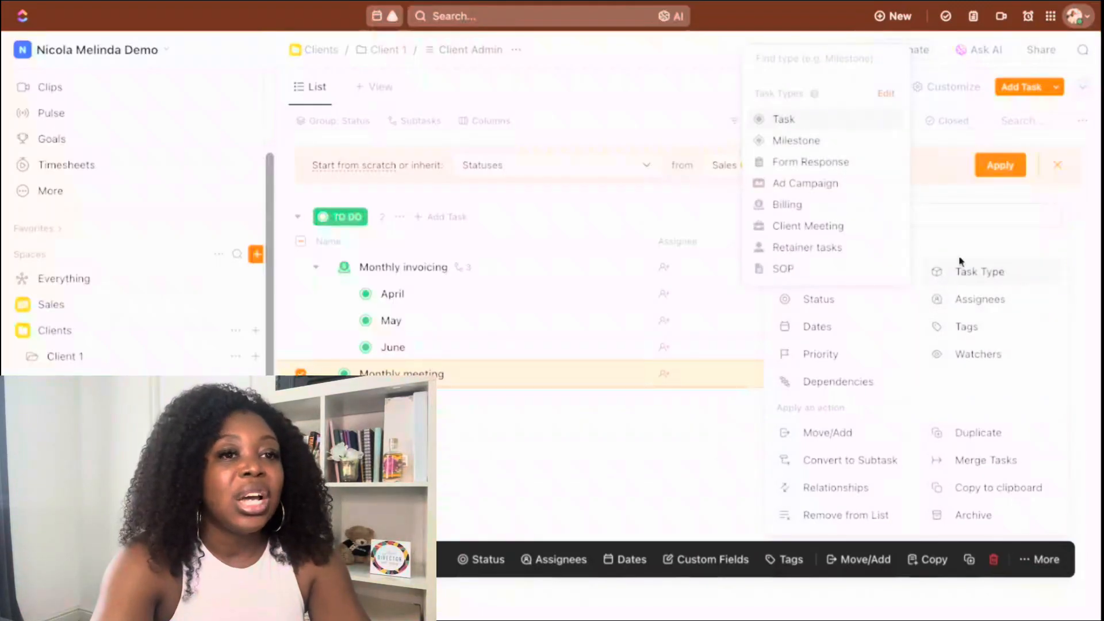
click(819, 227)
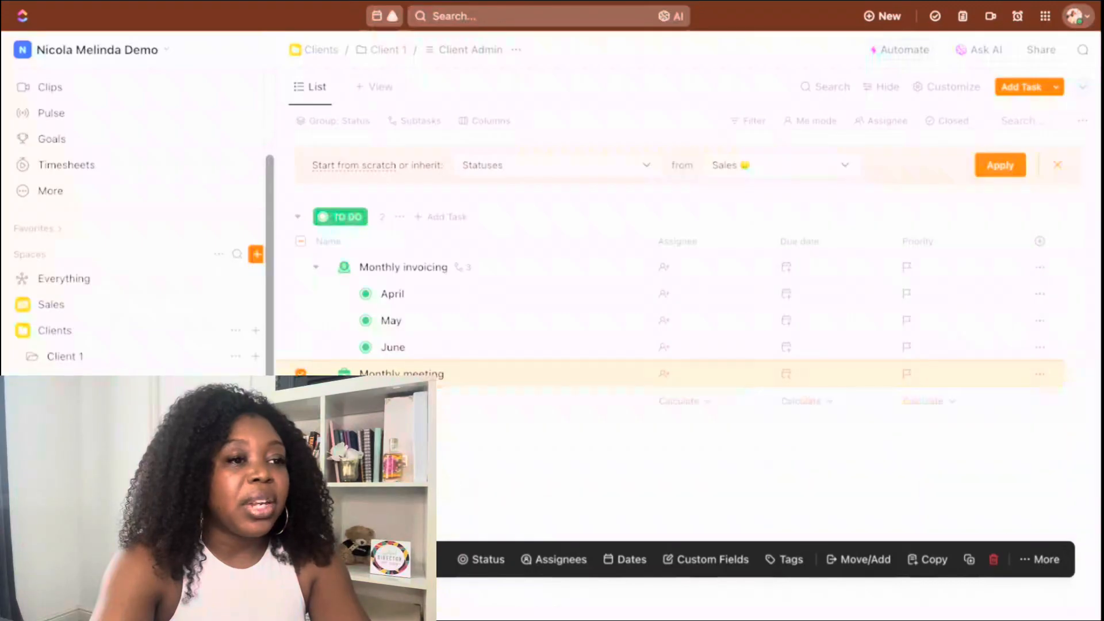
click(301, 373)
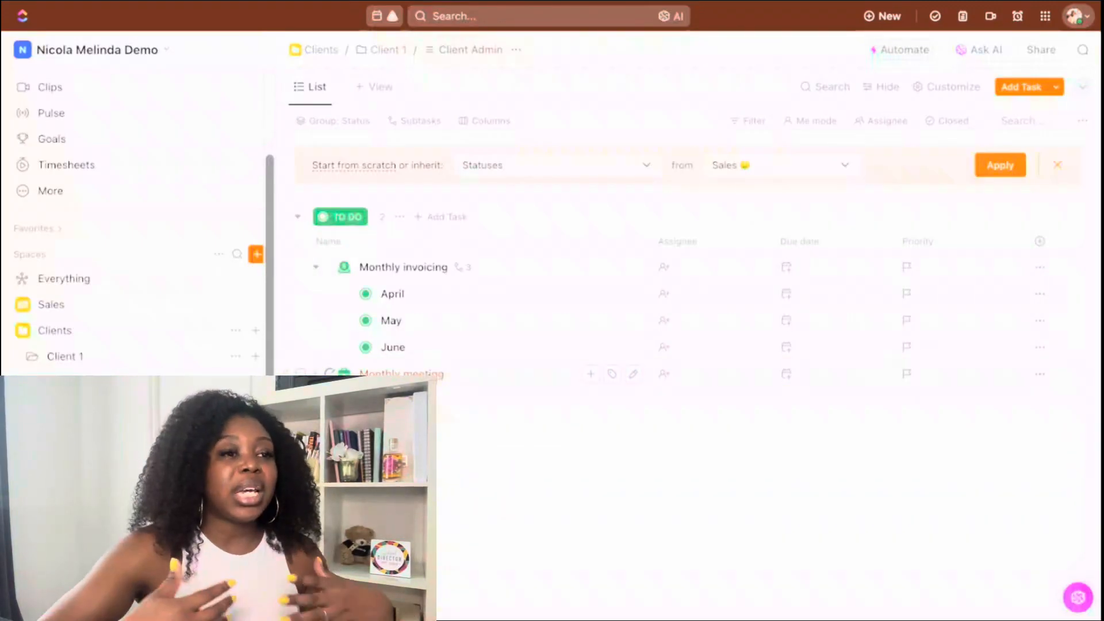
- Open the Monthly meeting task to look at its description and comment areas, and close it again
click(401, 375)
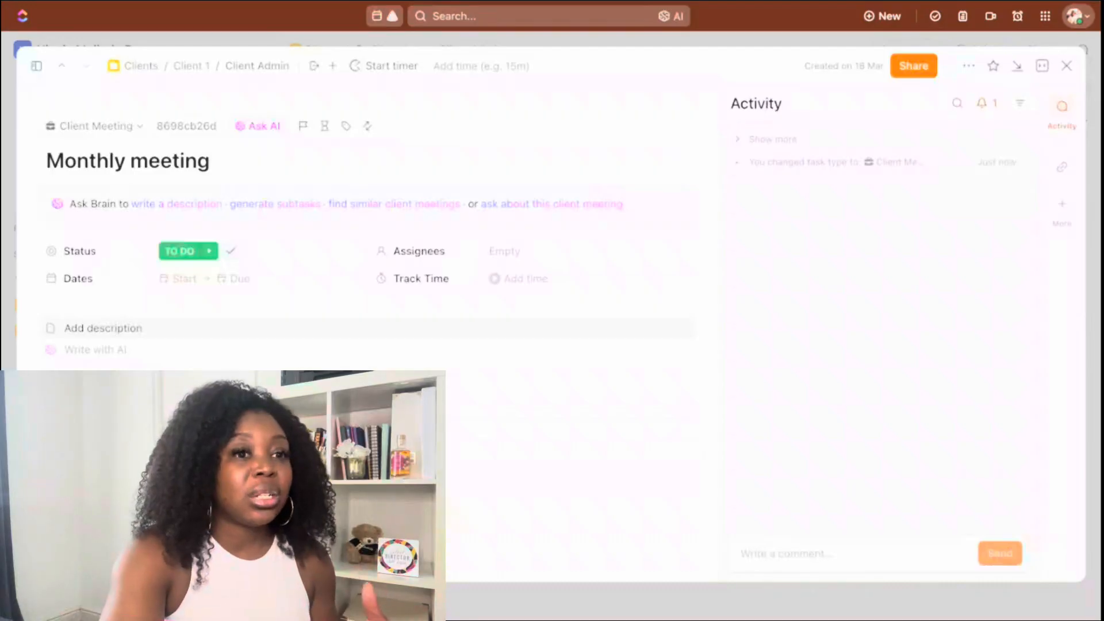
double_click(115, 328)
click(768, 561)
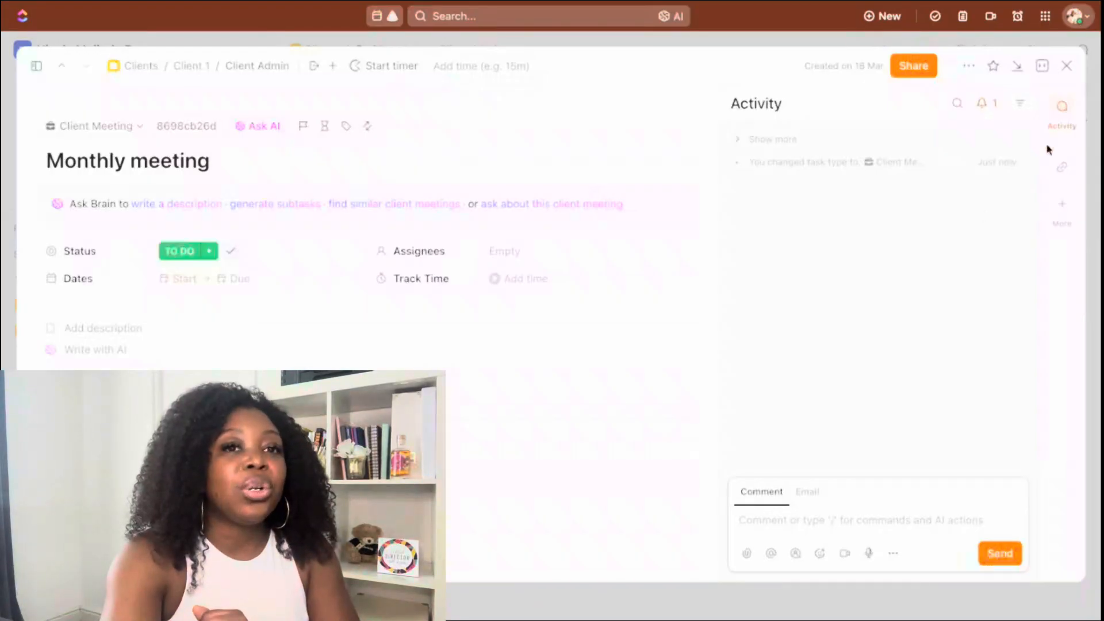
click(1067, 66)
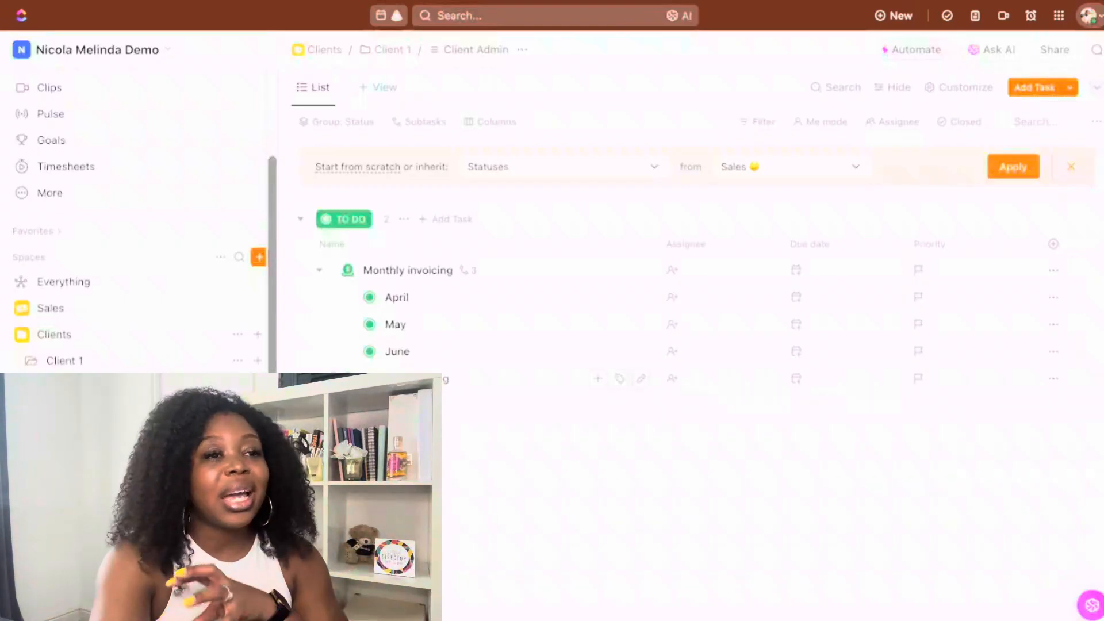
- Add a private List view named Client admin to the Clients space and close its customization settings
click(66, 340)
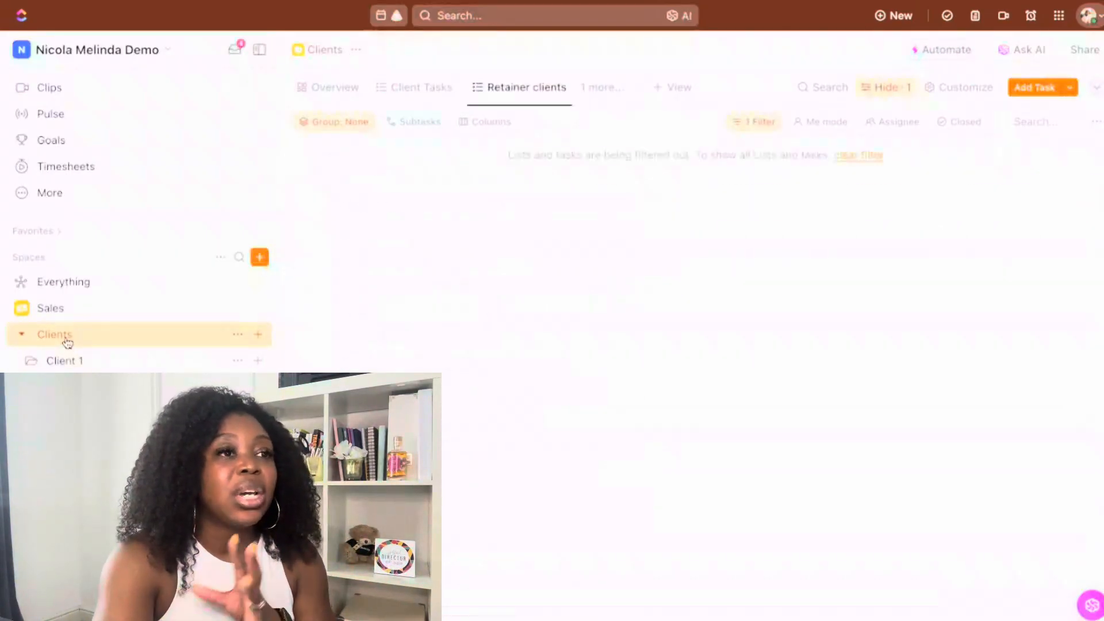
click(598, 94)
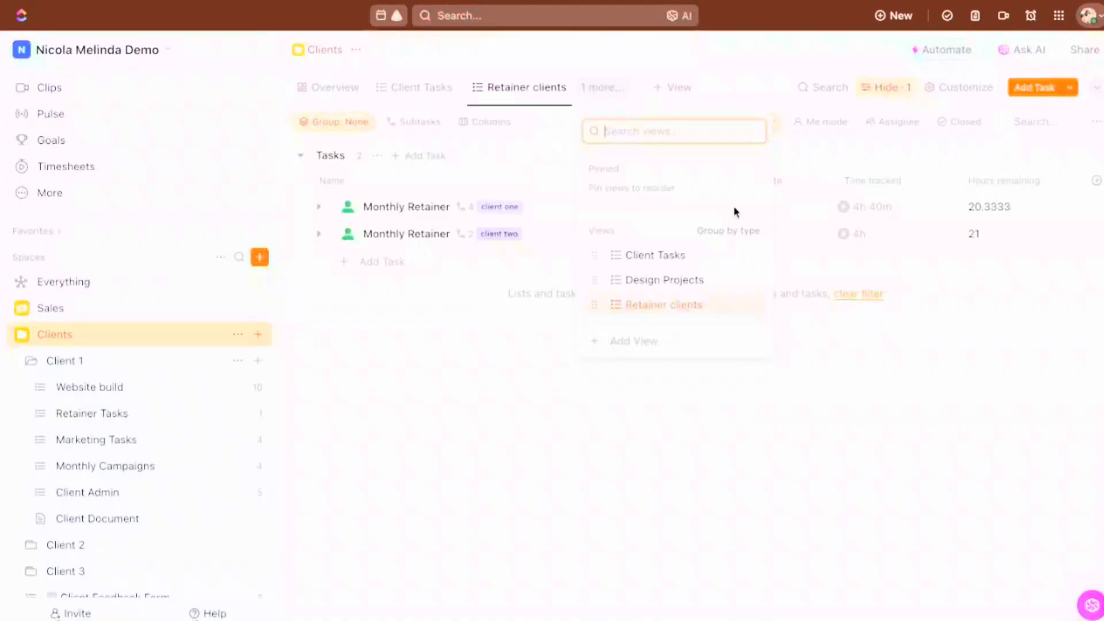
click(636, 345)
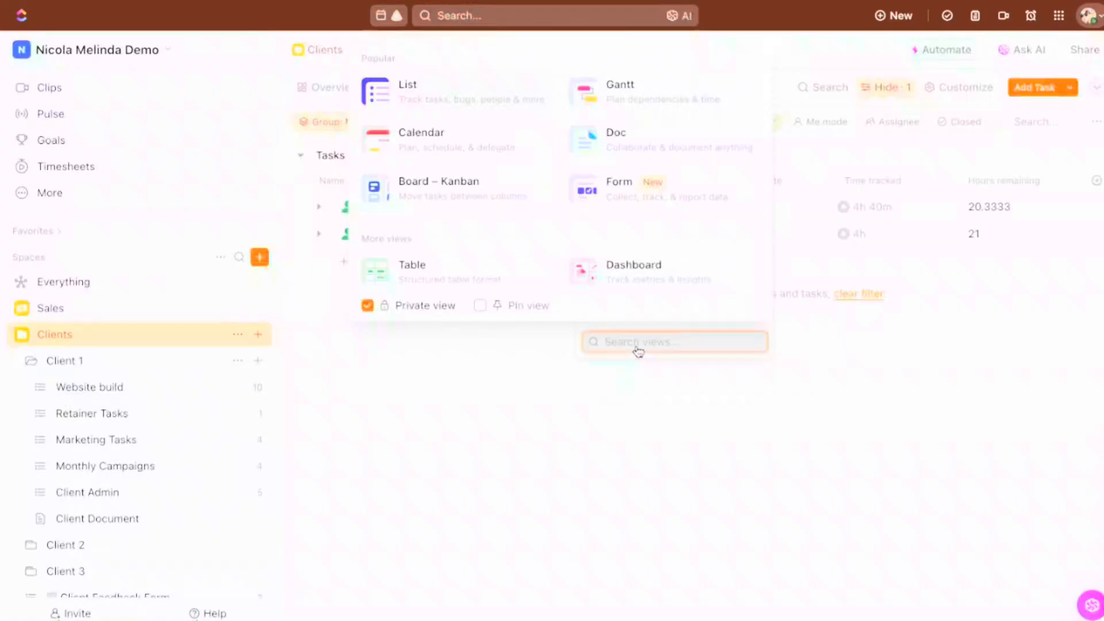
click(465, 101)
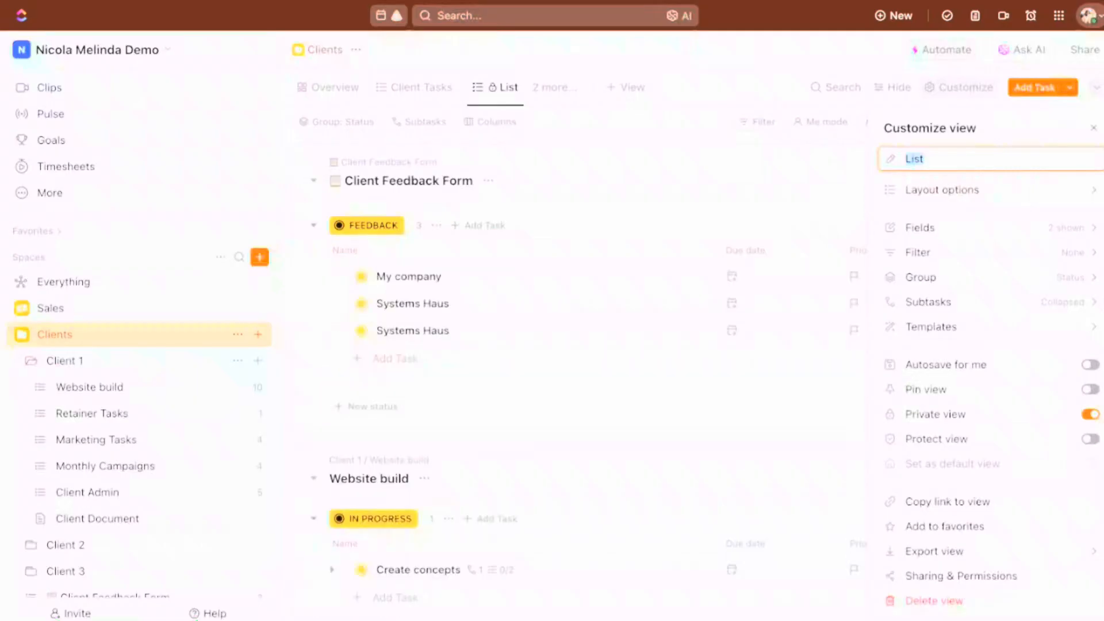
text(Client admin)
key(Return)
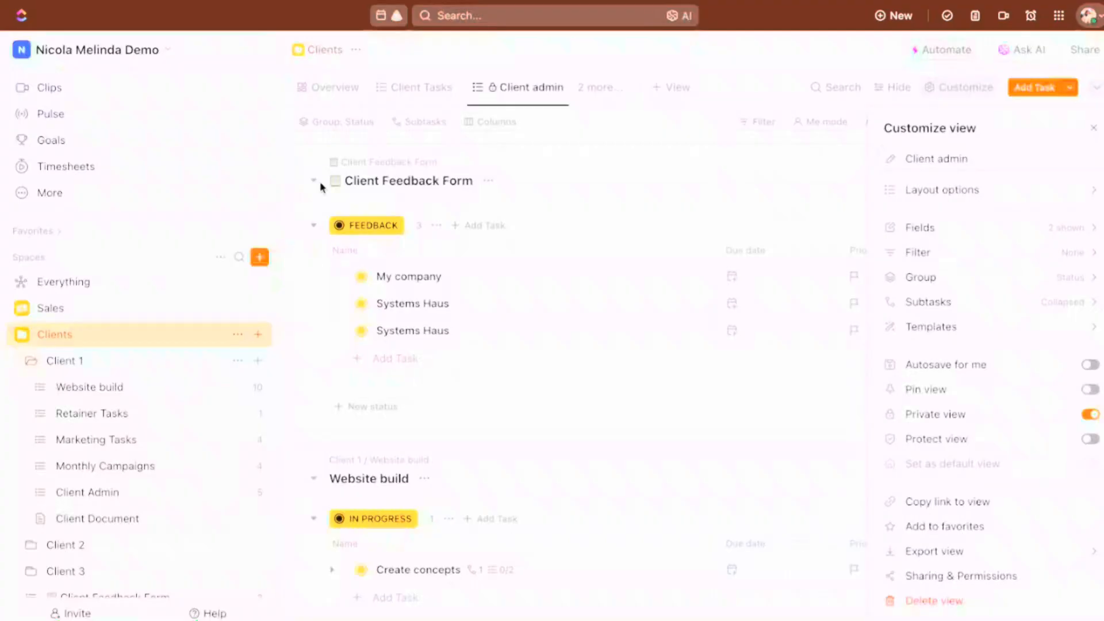
click(624, 163)
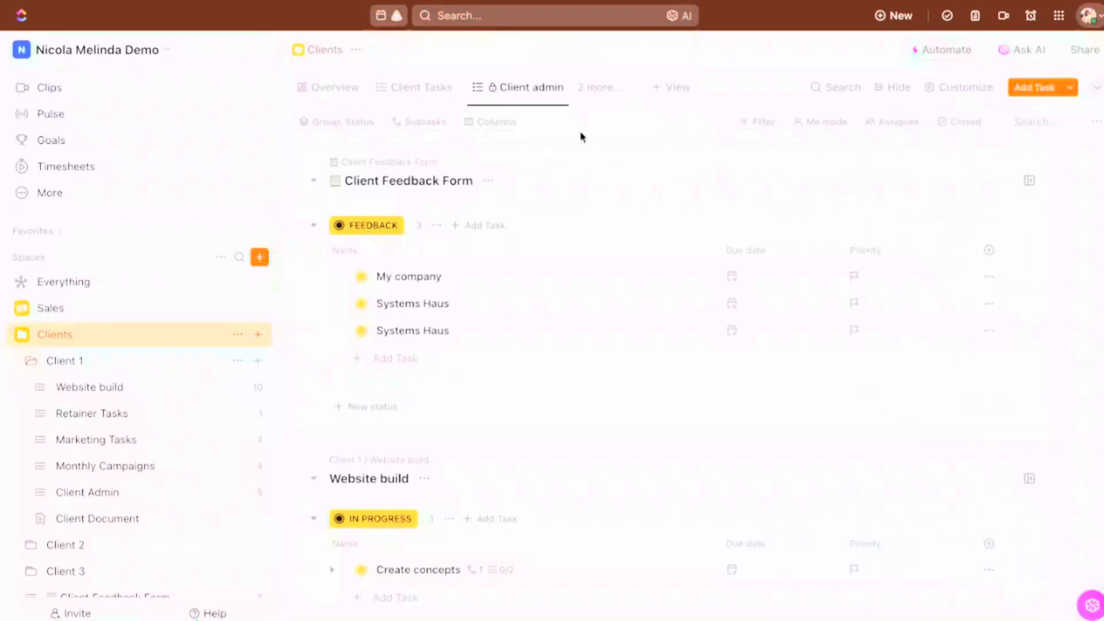
- Remove the status and List grouping from the Client admin view and group its tasks by task type instead
click(323, 122)
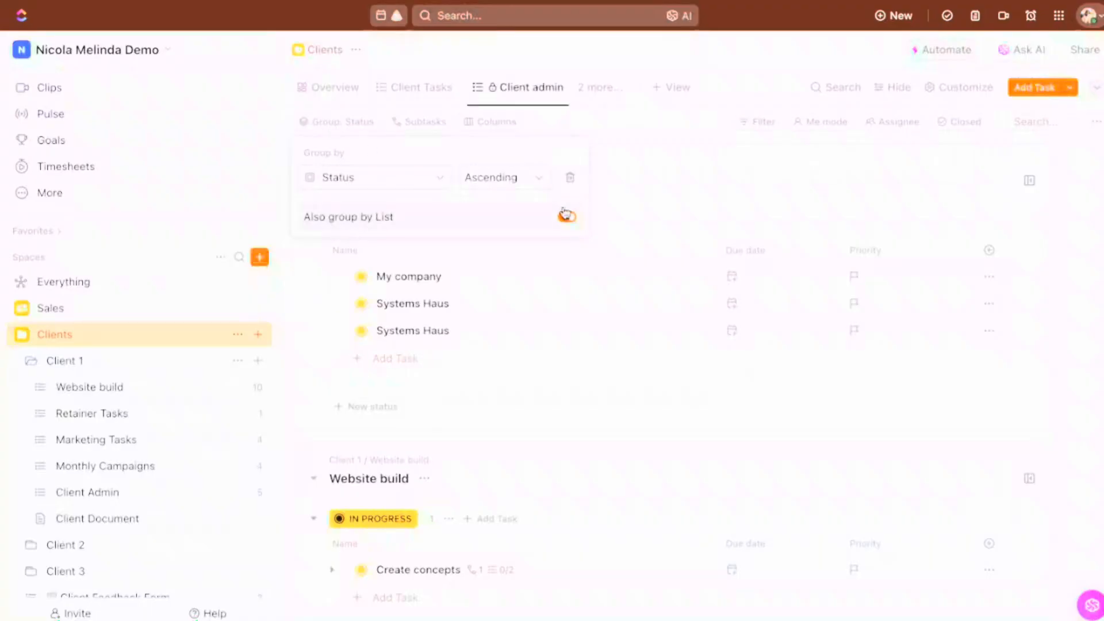
click(570, 178)
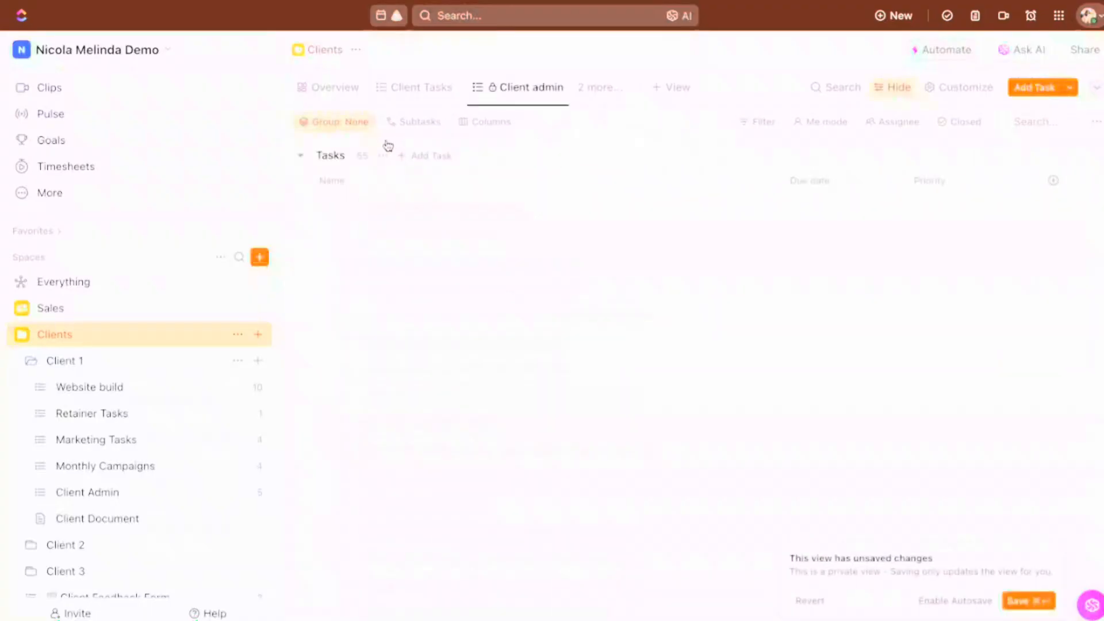
click(333, 123)
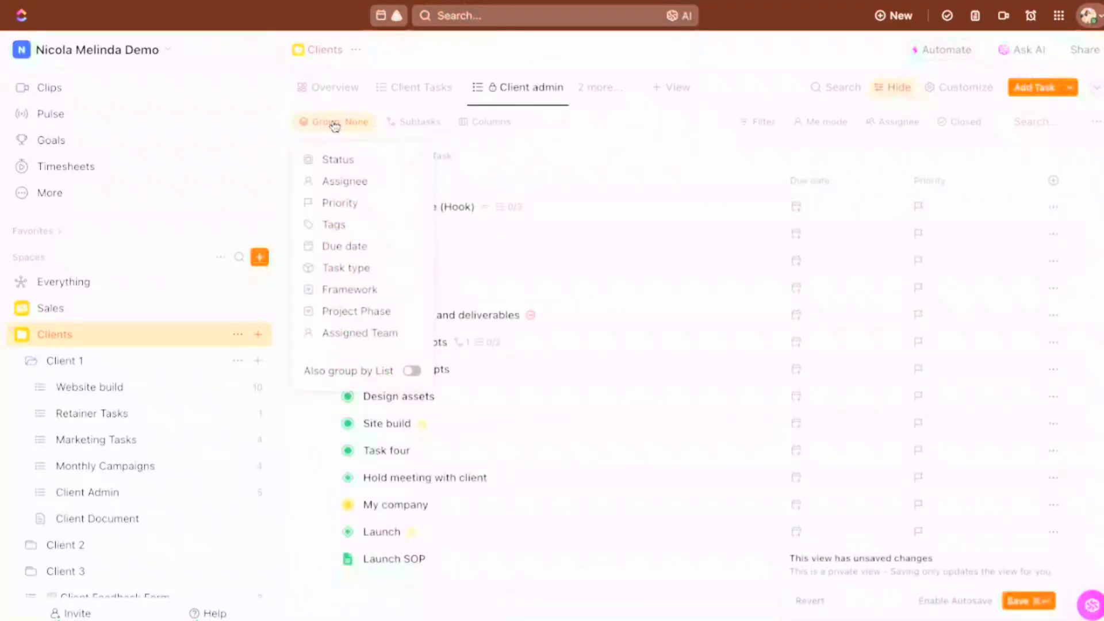
click(357, 272)
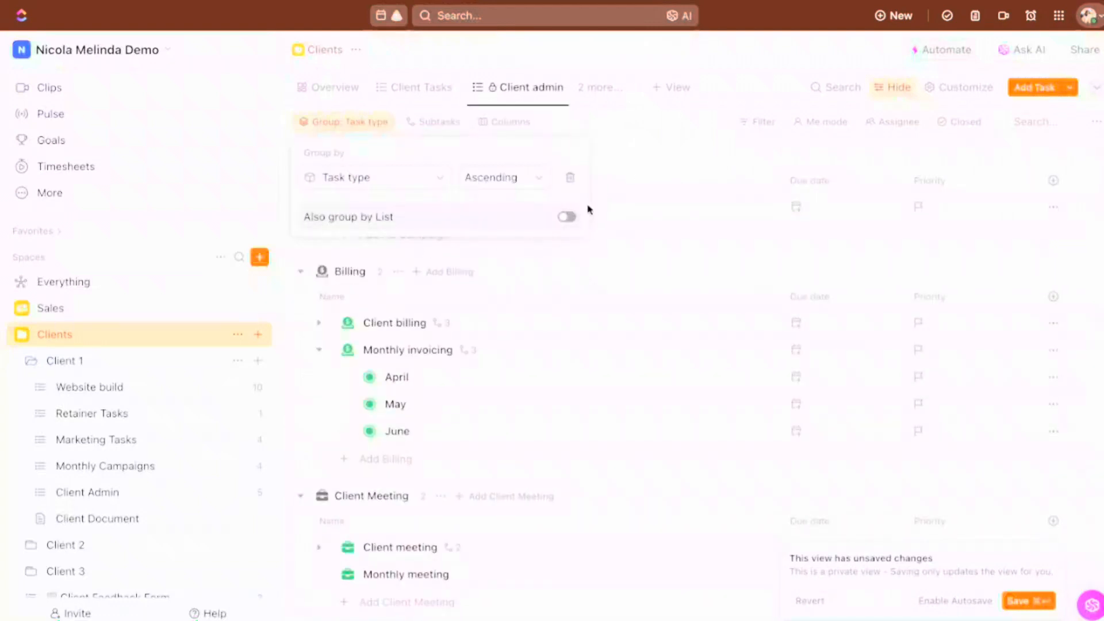
click(636, 155)
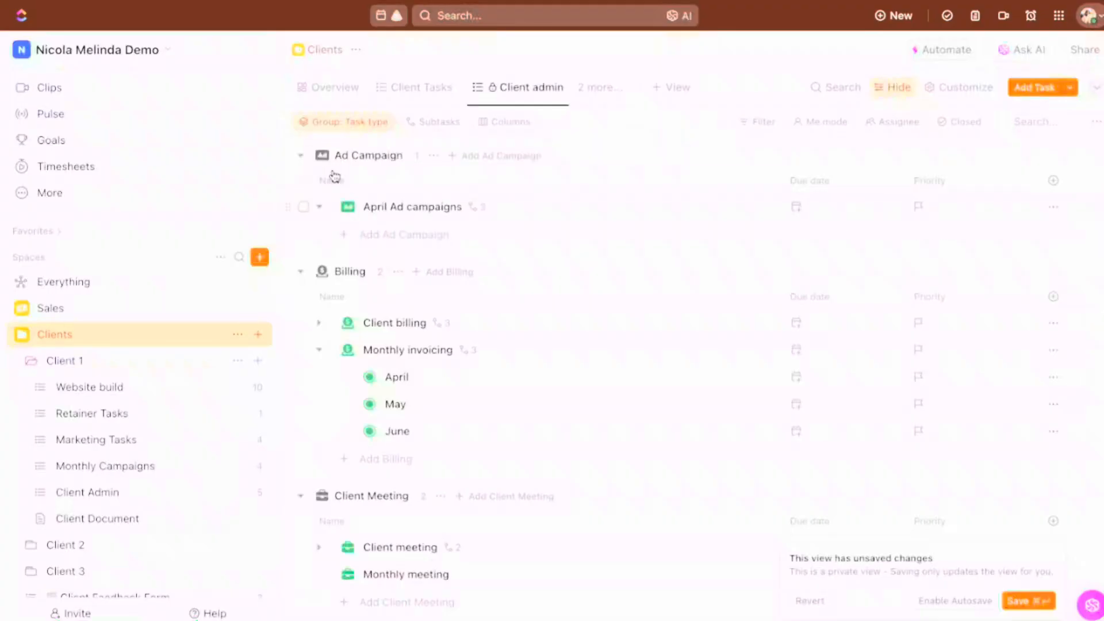
- Filter the Client admin view to the task types Form Response, Billing and Client Meeting
scroll(373, 457, down, 10)
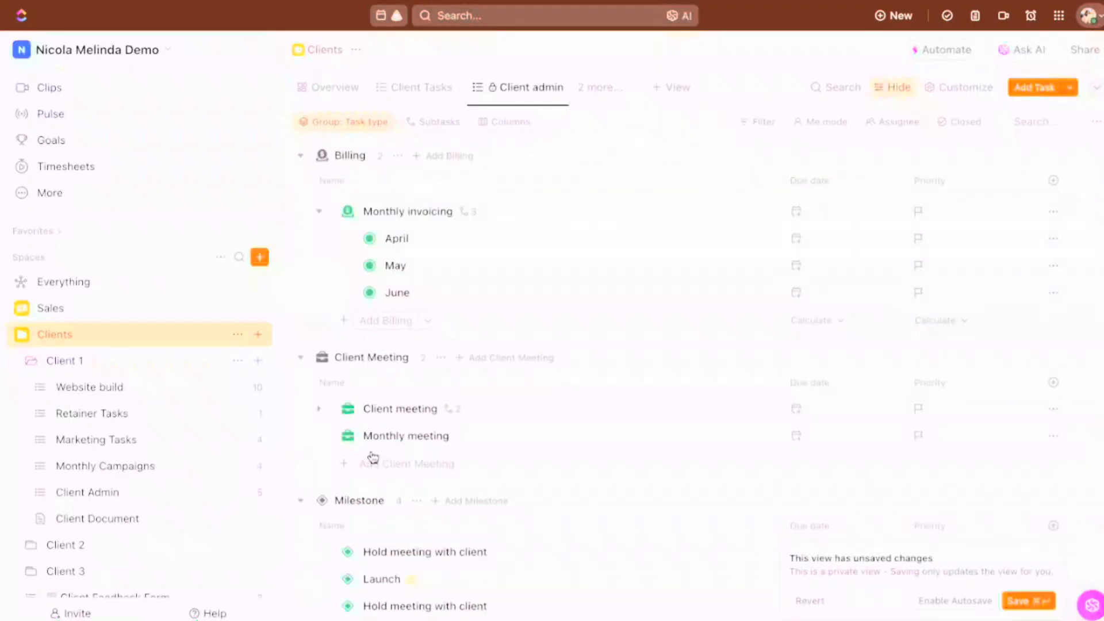
scroll(345, 503, up, 10)
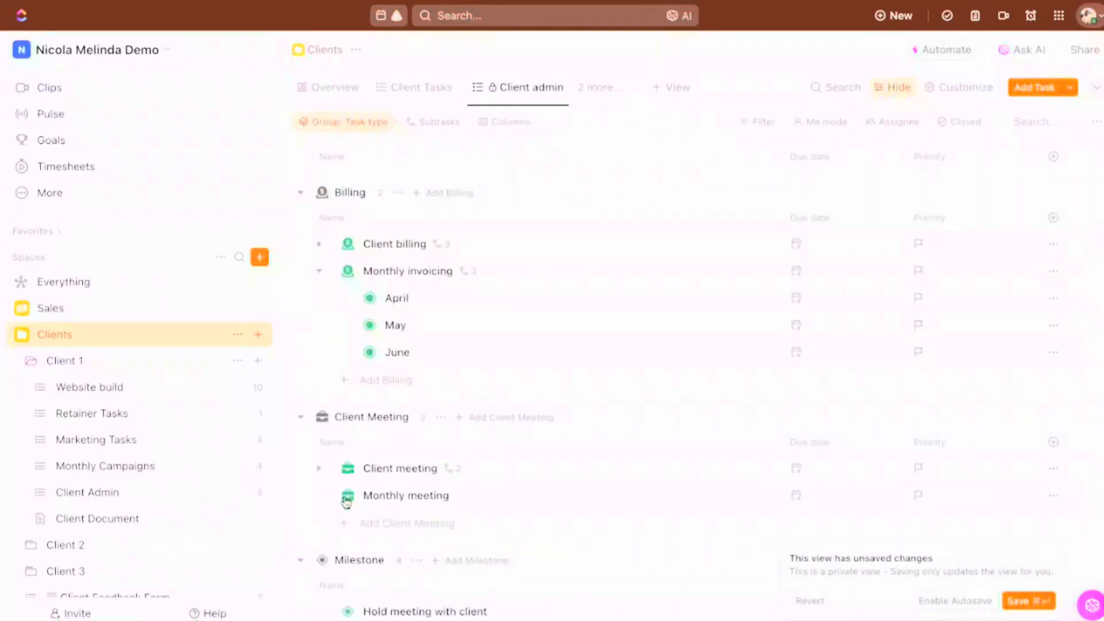
click(764, 125)
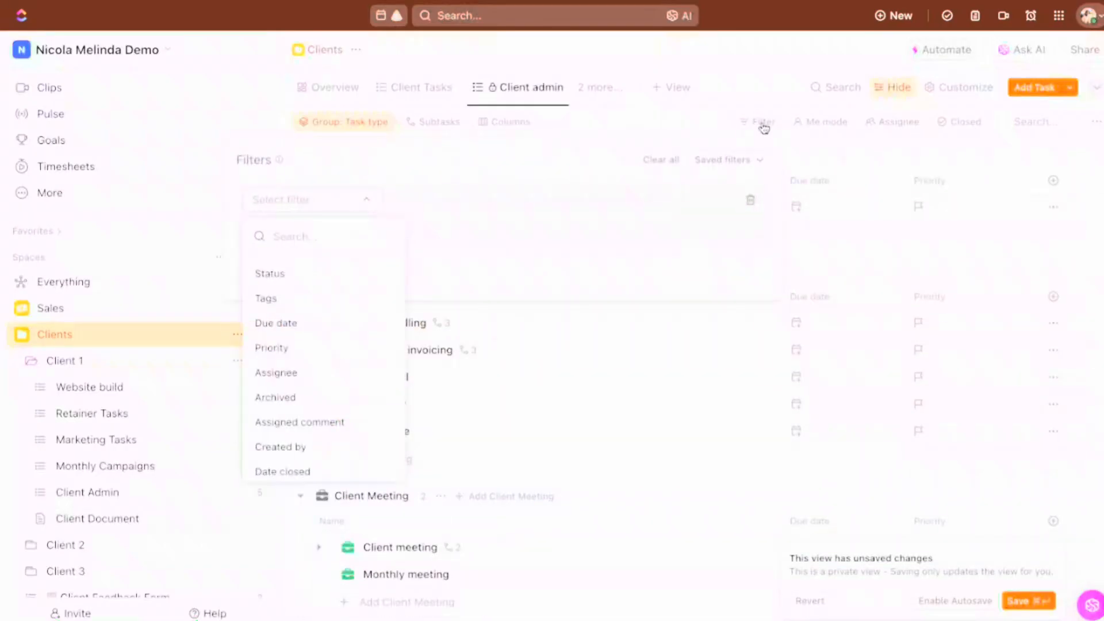
text(task)
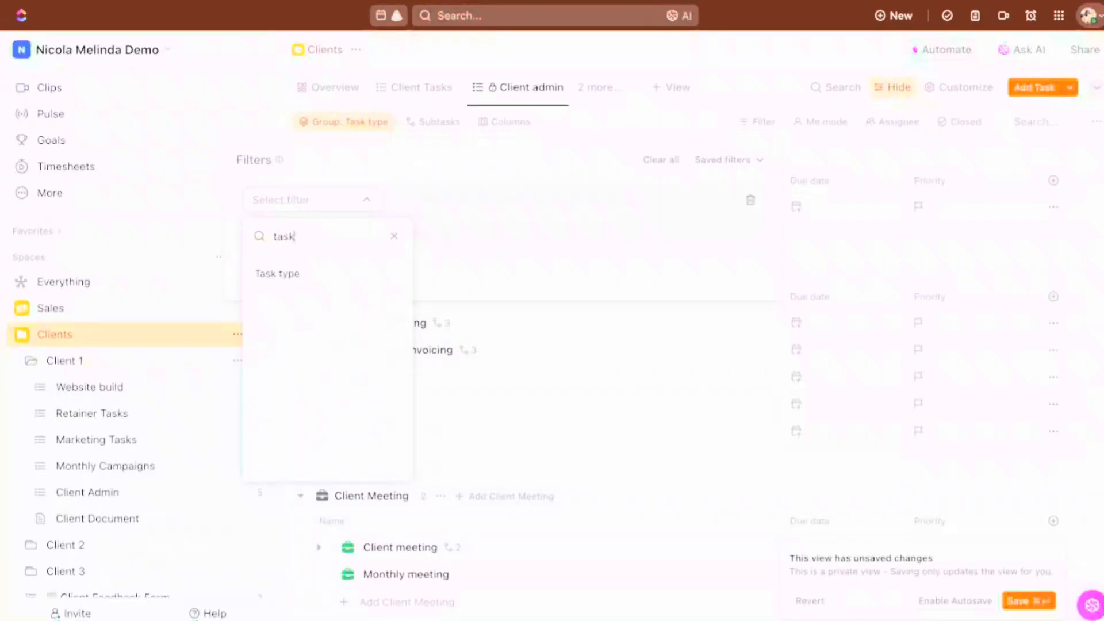
click(297, 278)
click(559, 202)
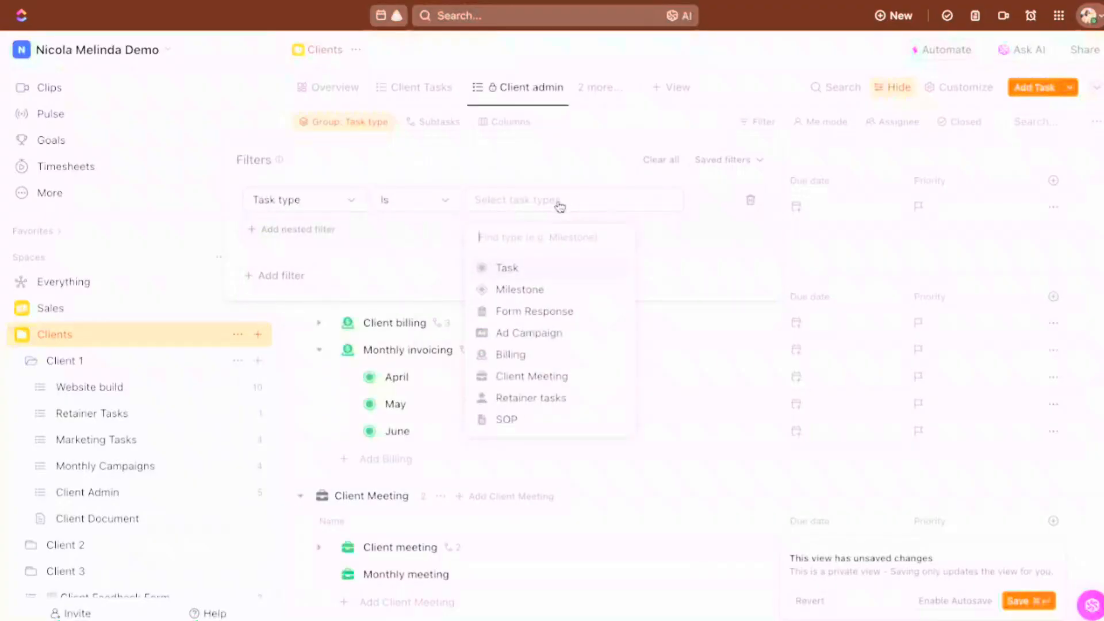
click(531, 360)
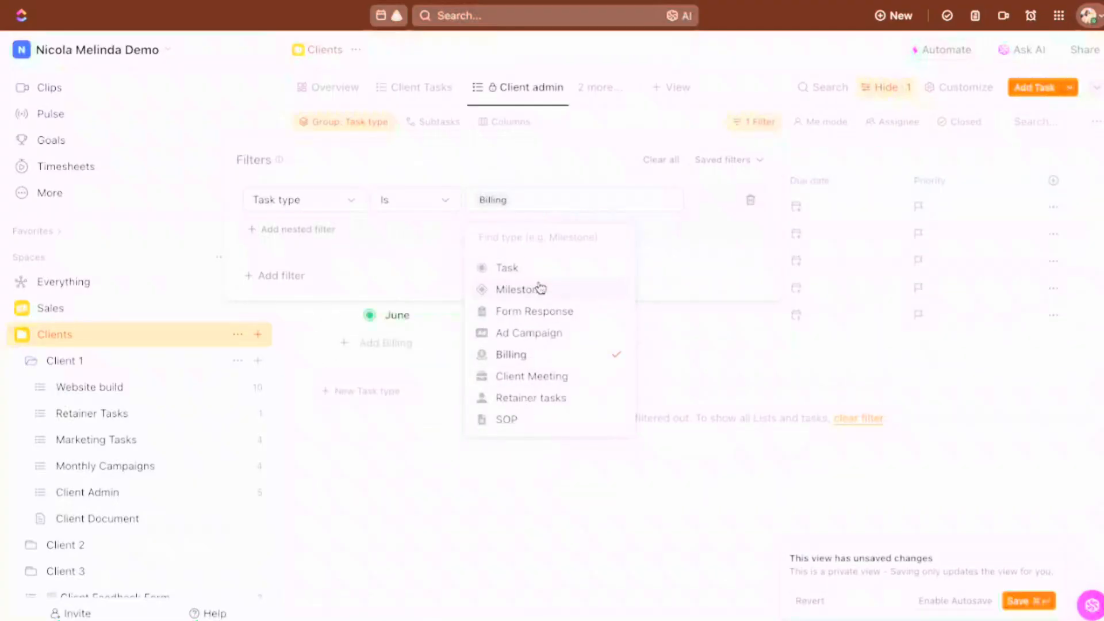
click(539, 313)
click(526, 380)
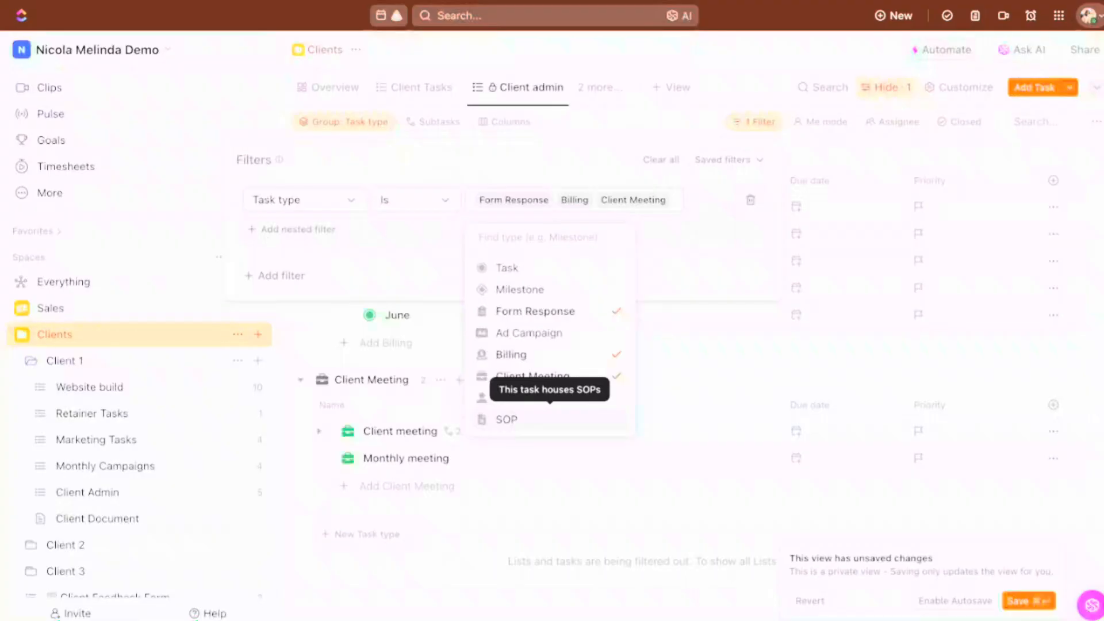
click(687, 125)
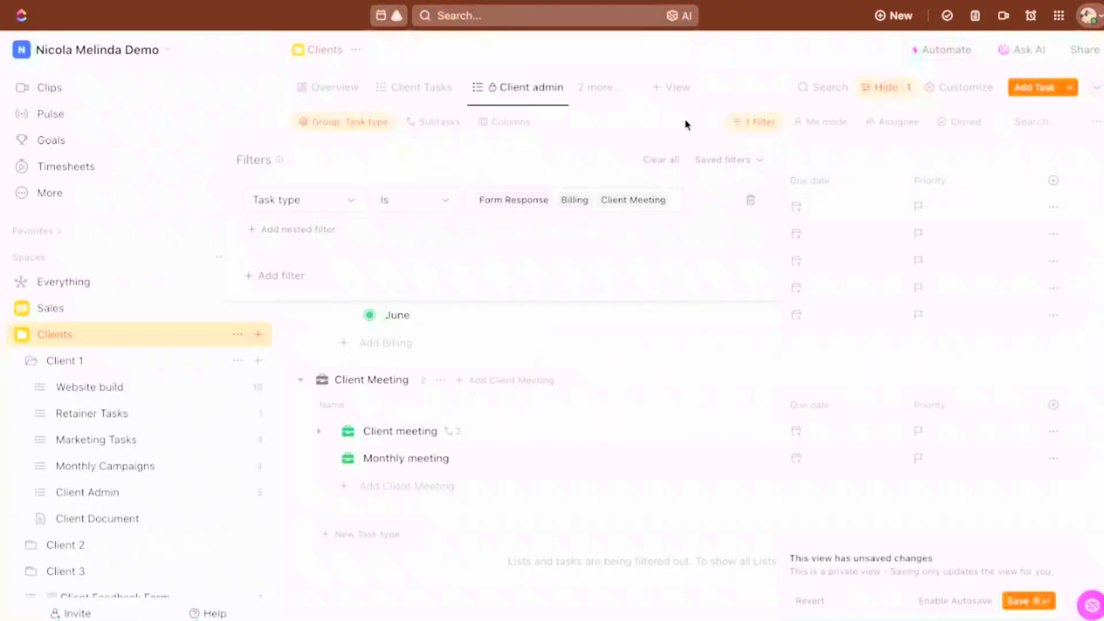
click(687, 125)
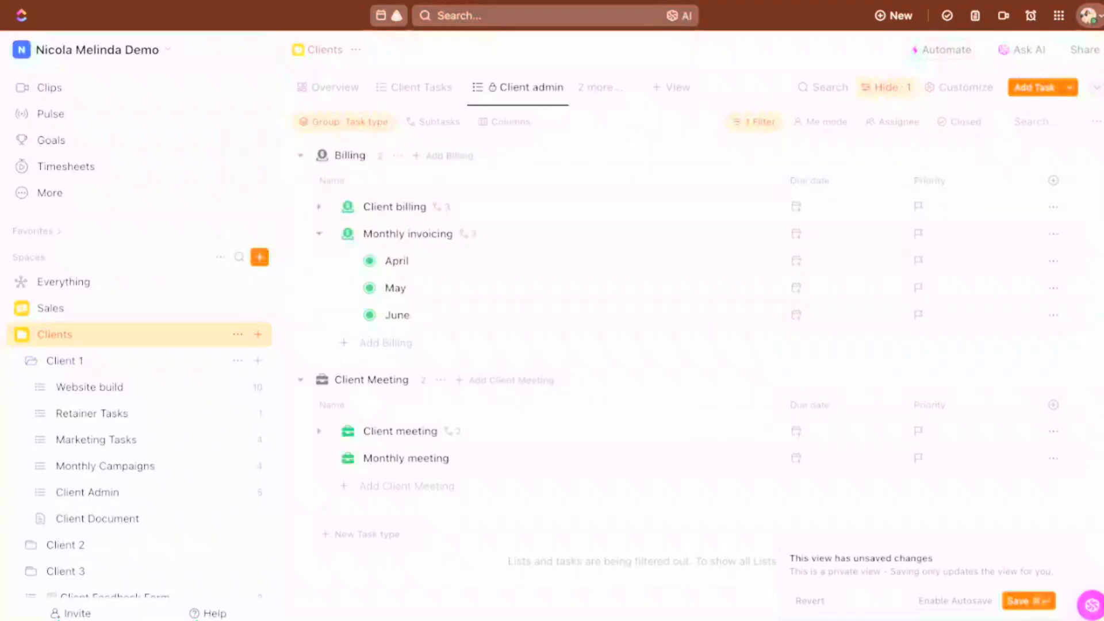
- Collapse the Monthly invoicing subtasks and the Client Meeting group
click(318, 233)
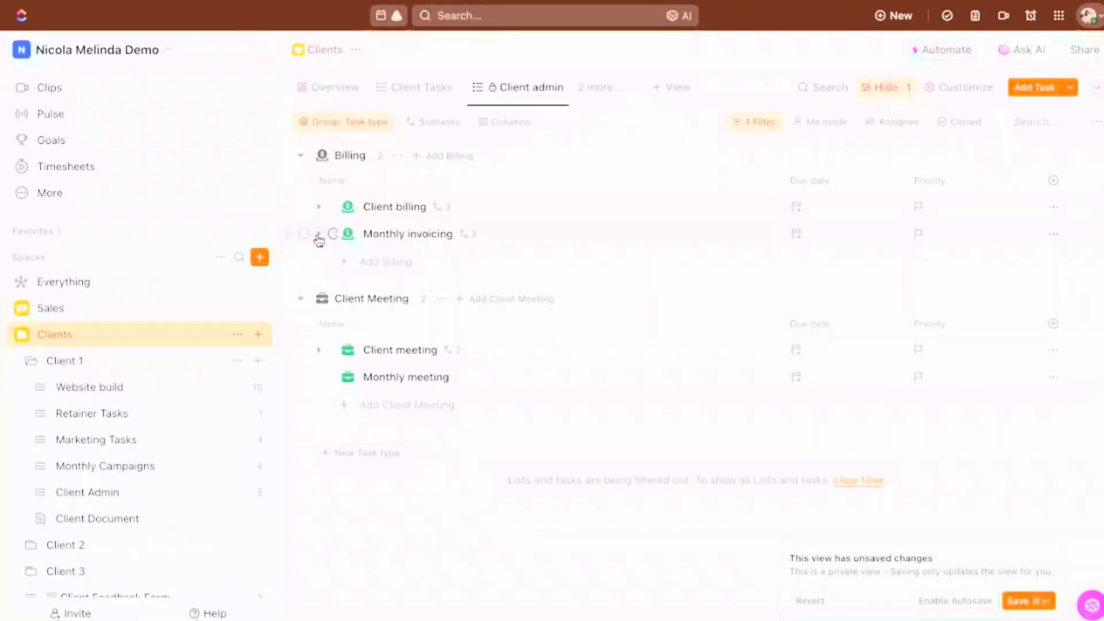
click(301, 299)
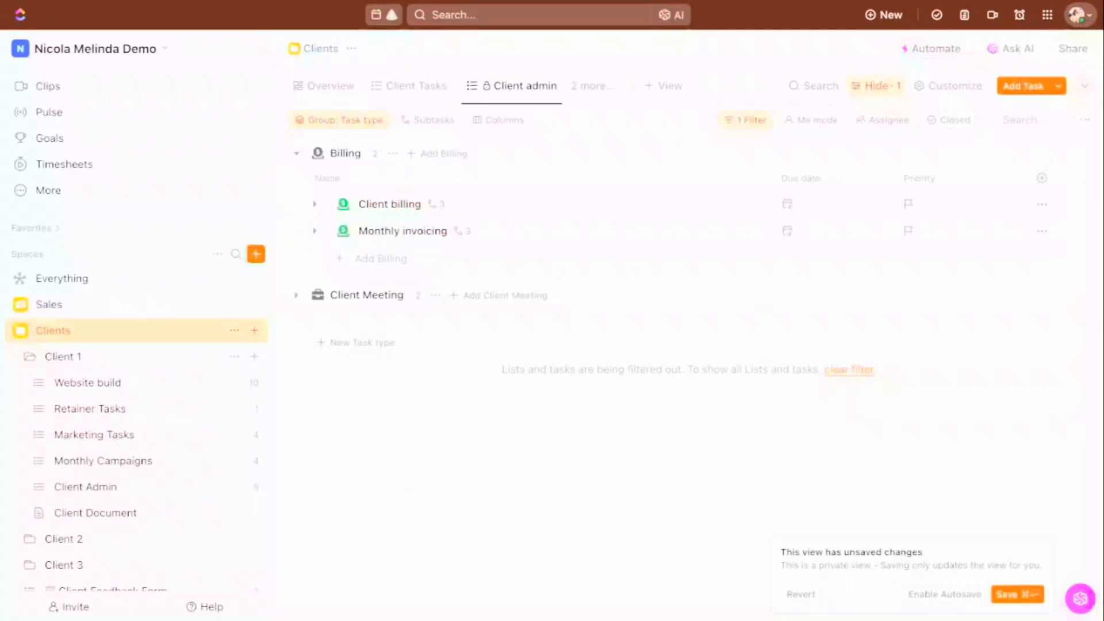
scroll(103, 244, down, 7)
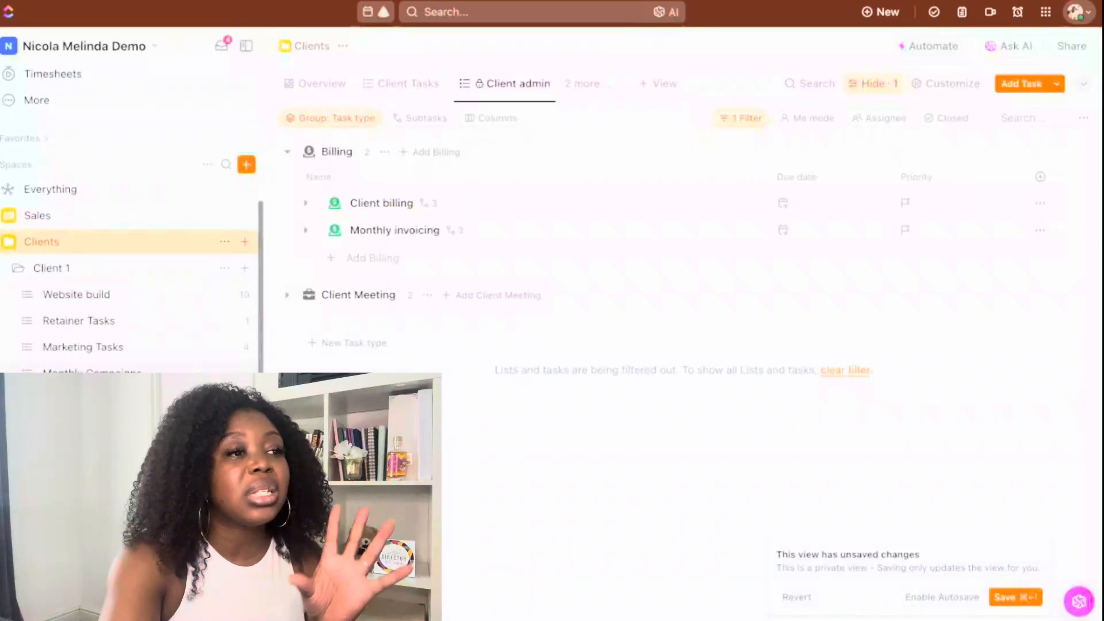
- Open the automations of Client 1's Retainer Tasks list and start a new automation
scroll(103, 245, up, 3)
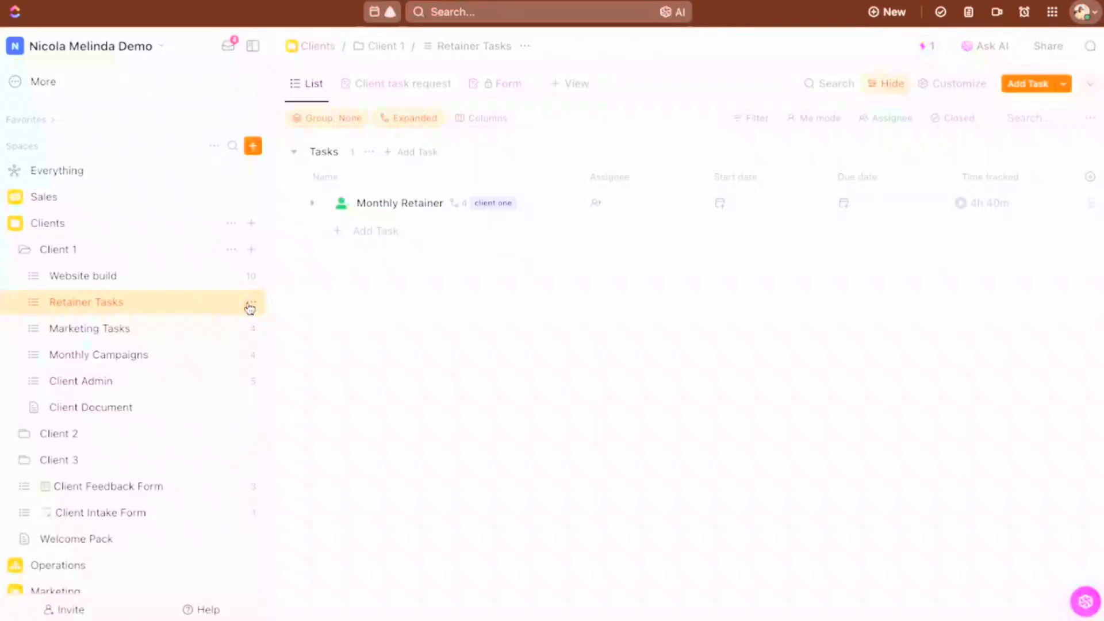
click(250, 304)
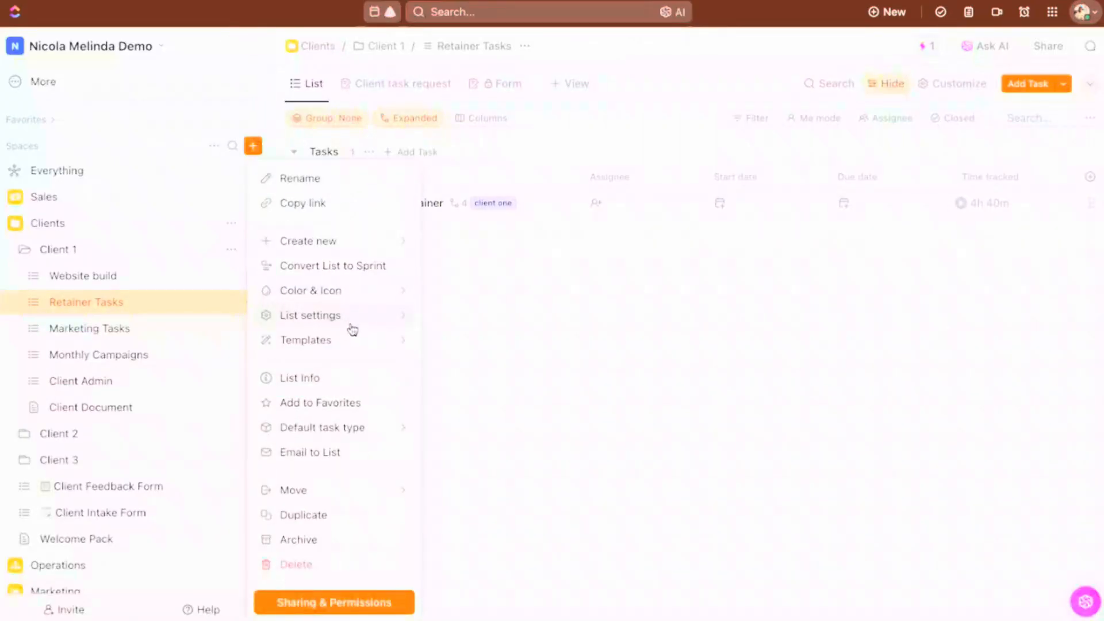
mouse_move(355, 324)
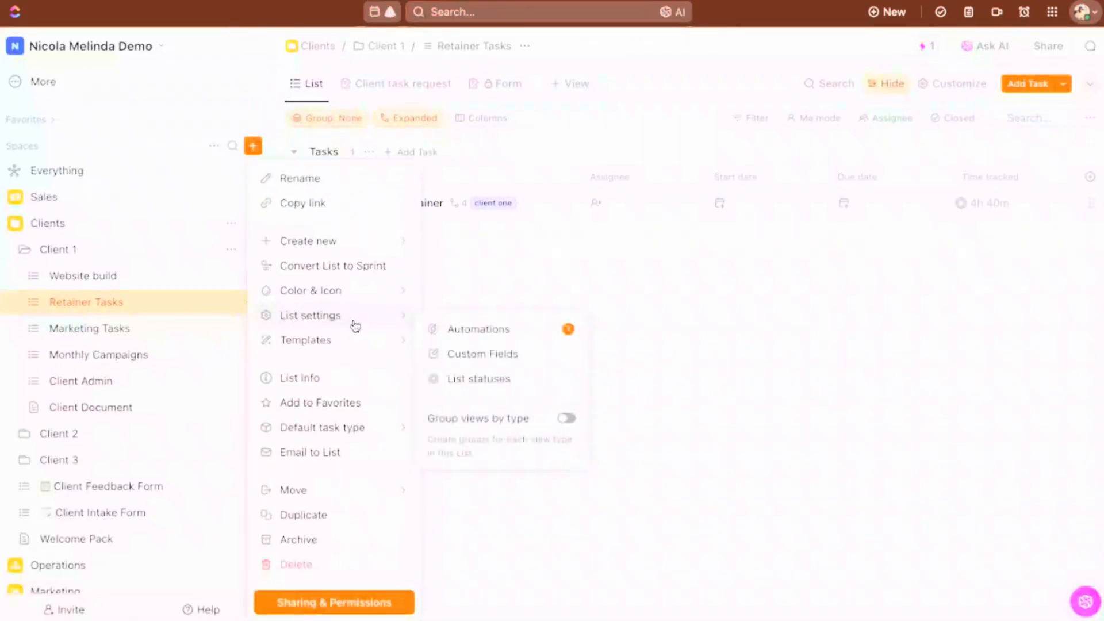
click(497, 334)
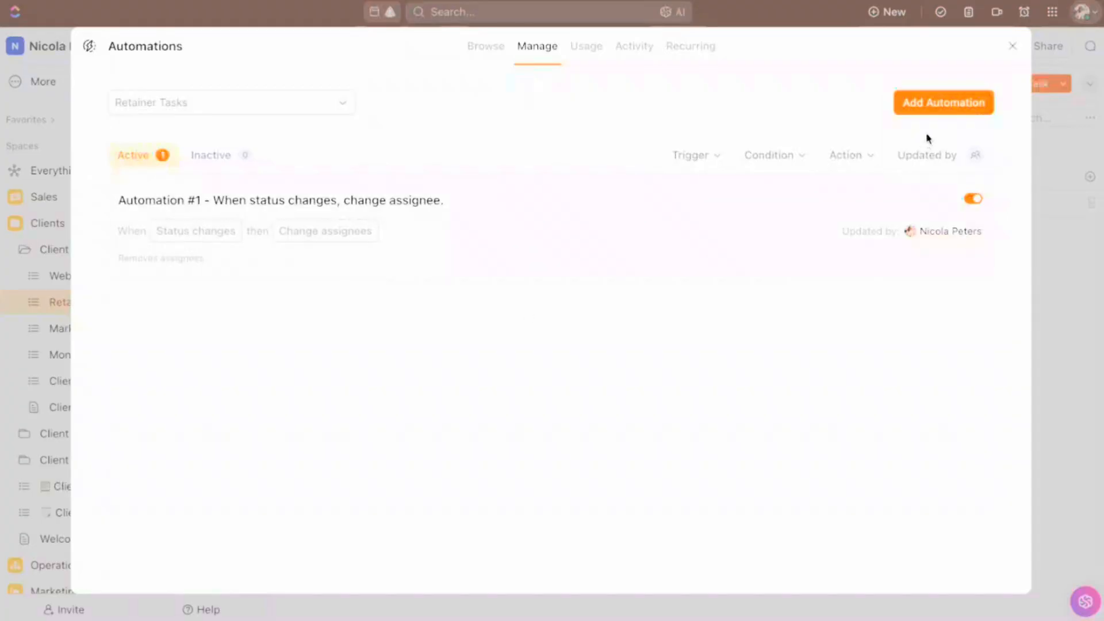
click(935, 109)
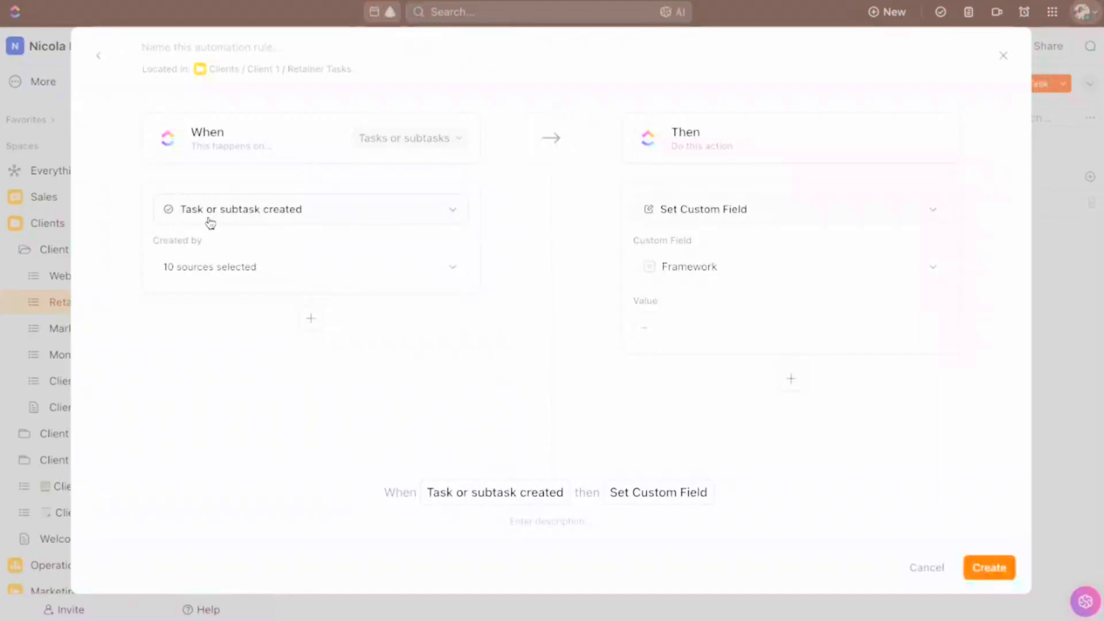
- Restrict the automation's trigger to tasks only, so that it runs when a task is created
click(215, 216)
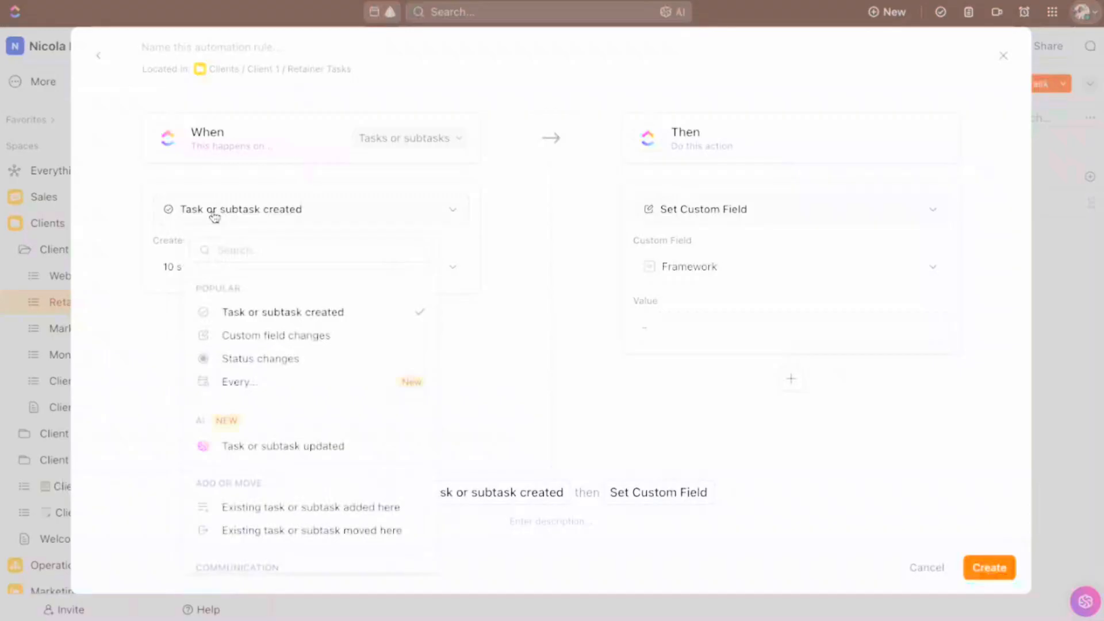
click(432, 137)
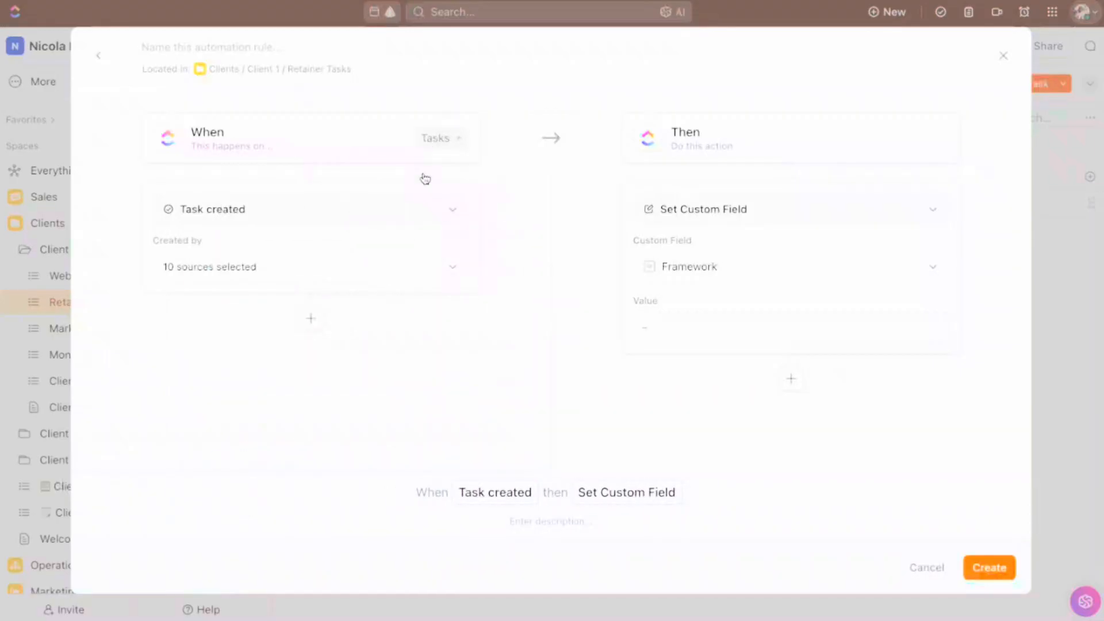
click(454, 144)
click(451, 175)
- Set the automation's action to Change Task Type with Retainer tasks as the type
click(775, 219)
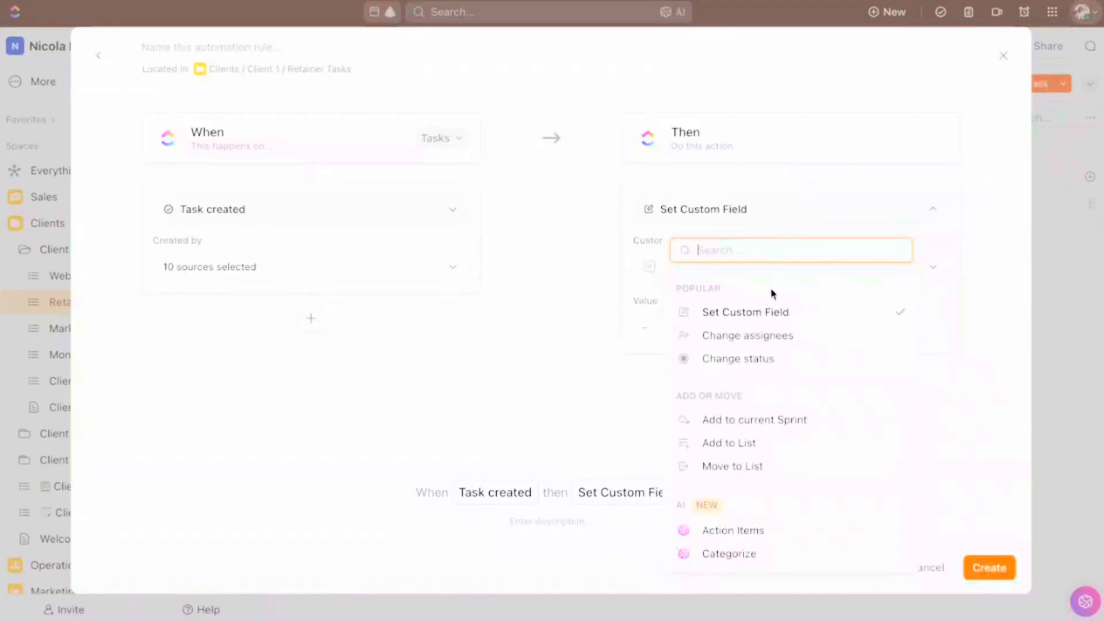
text(task)
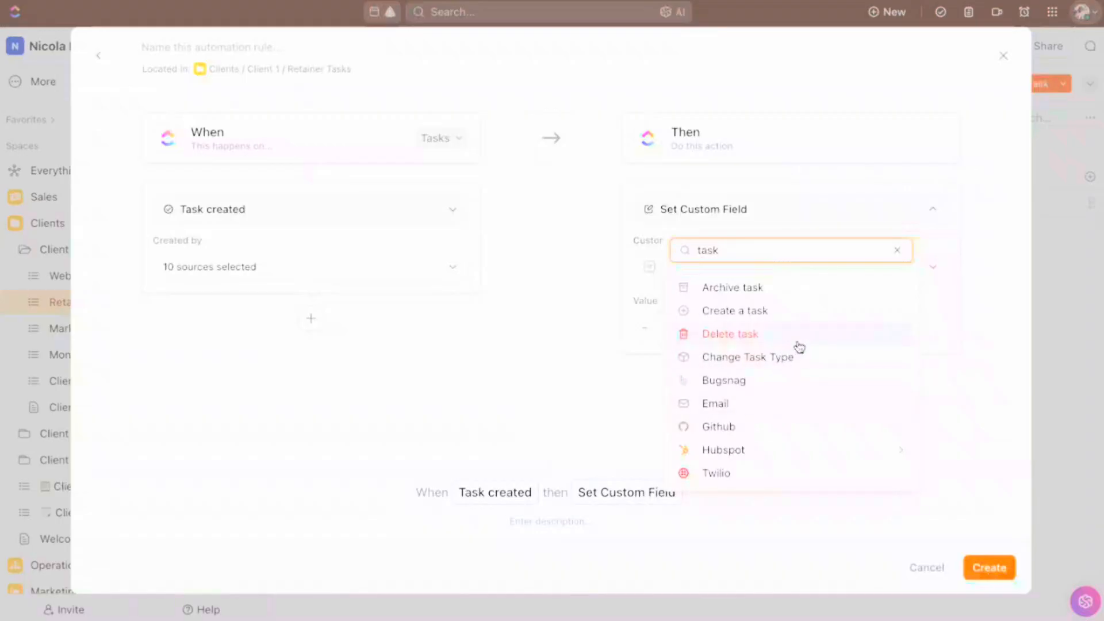
click(797, 359)
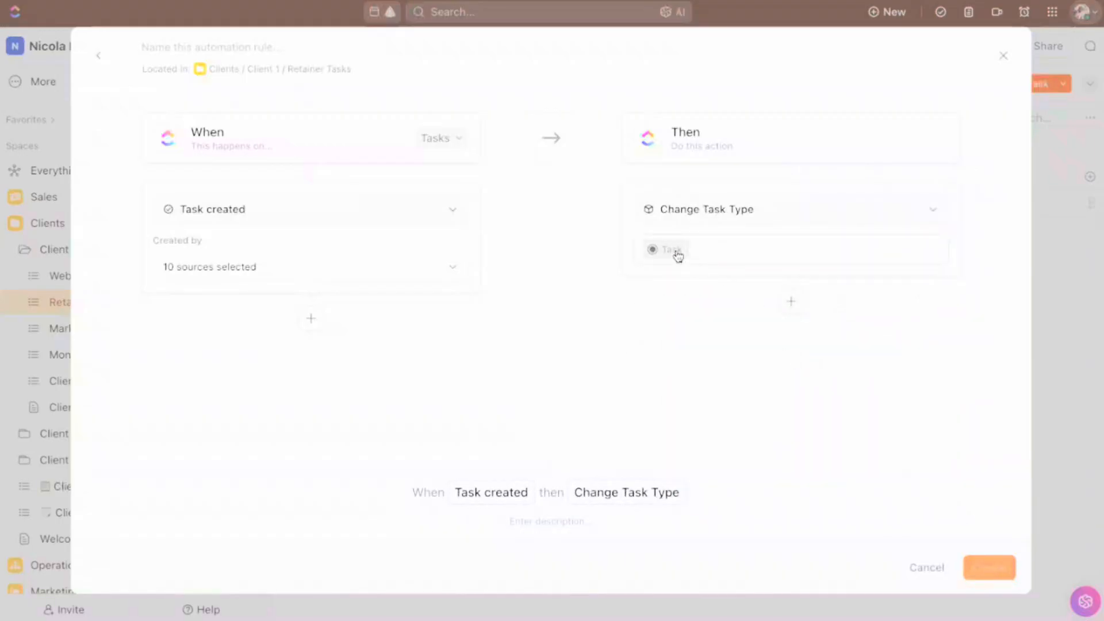
click(677, 252)
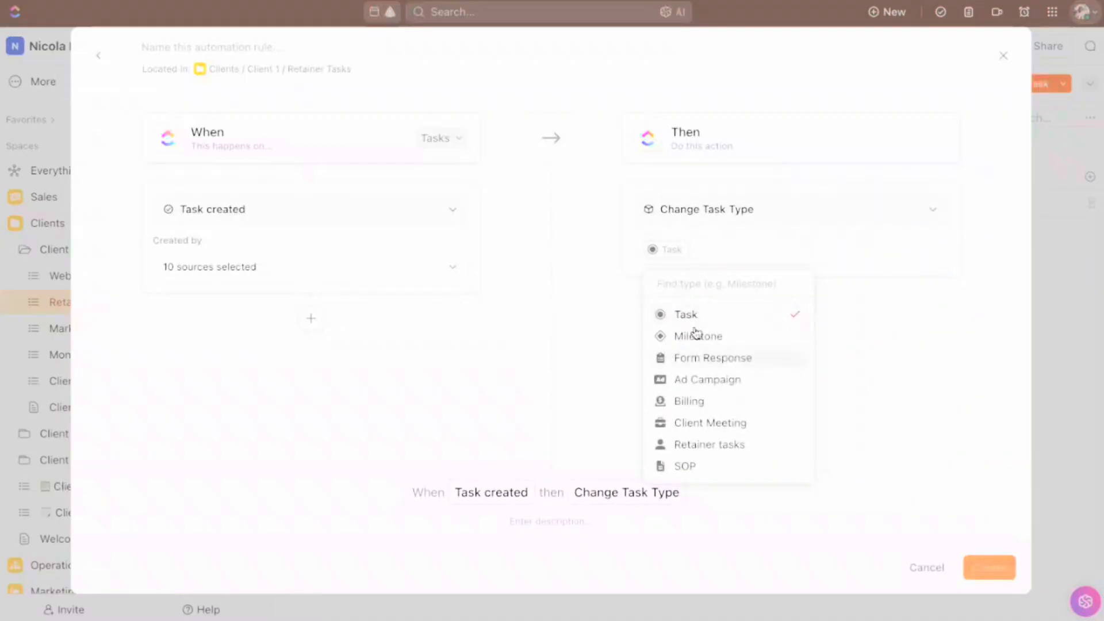
click(705, 447)
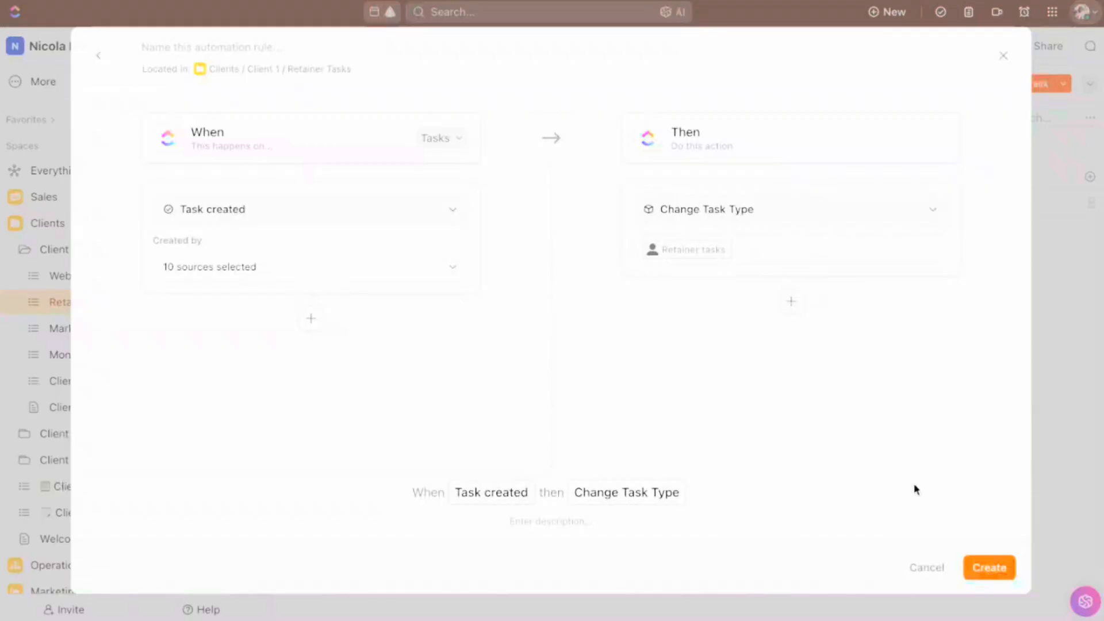
- Create the task type automation, add a description to it, and close the automations of the Retainer Tasks list
click(999, 572)
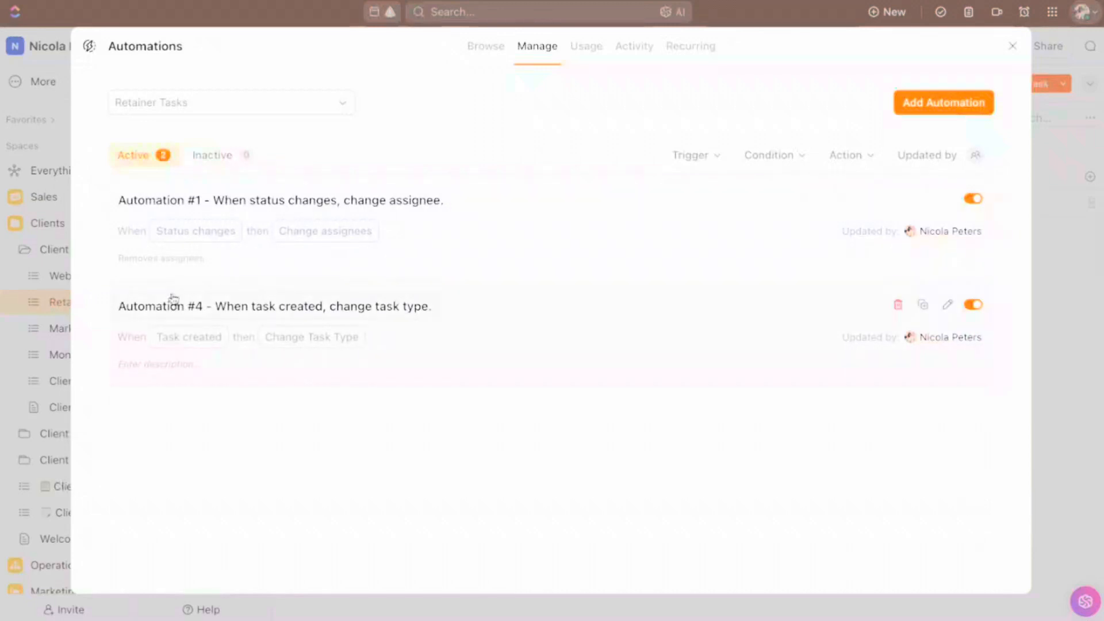
click(164, 364)
text(eated)
click(156, 502)
click(1013, 47)
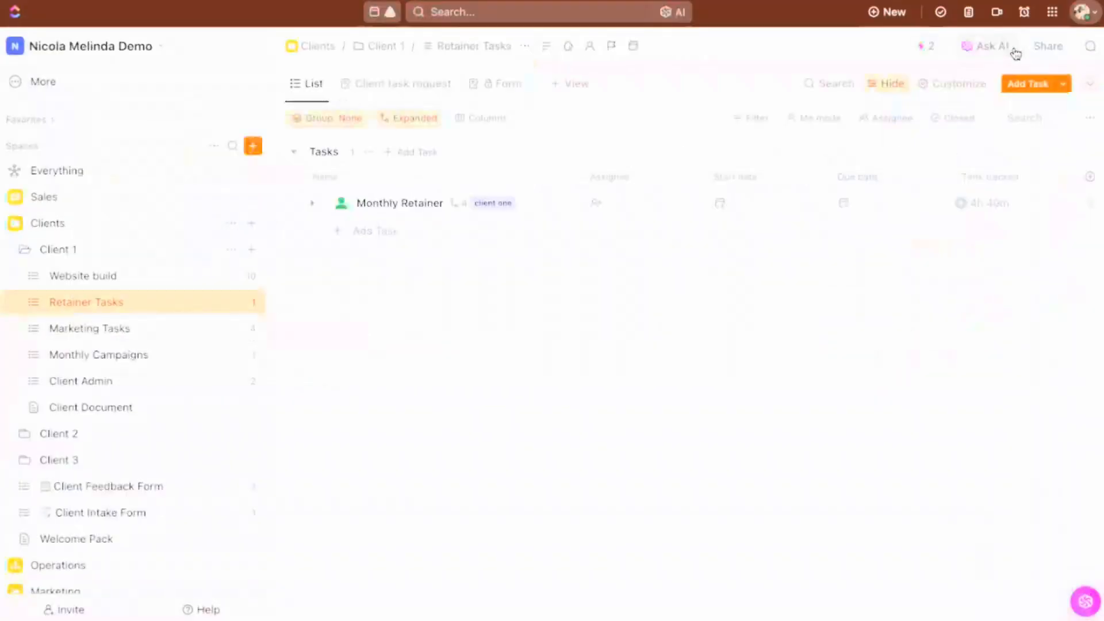
- Add a task named "April Retainer tasks" below Monthly Retainer in the Retainer Tasks list
click(374, 231)
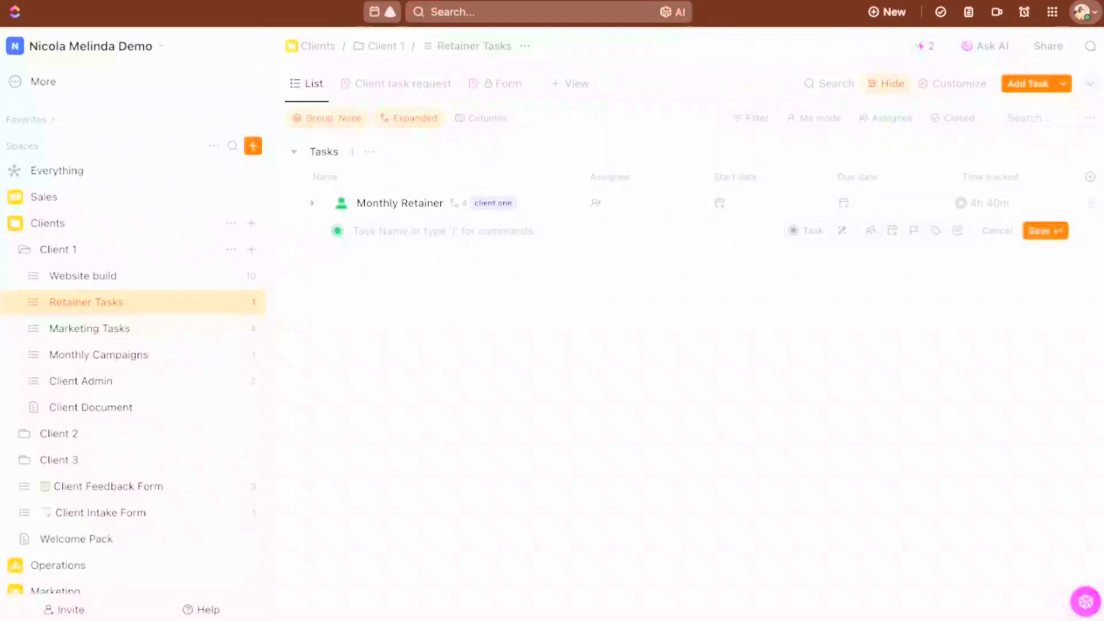
text(April Ret)
key(BackSpace)
text(etainer task)
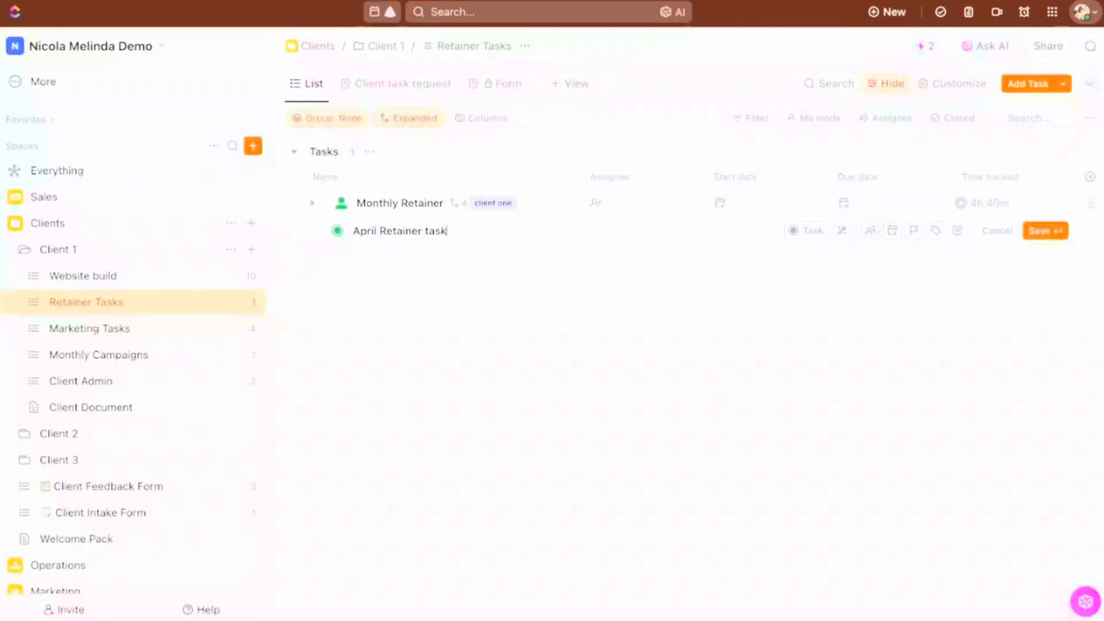
text(s)
key(Return)
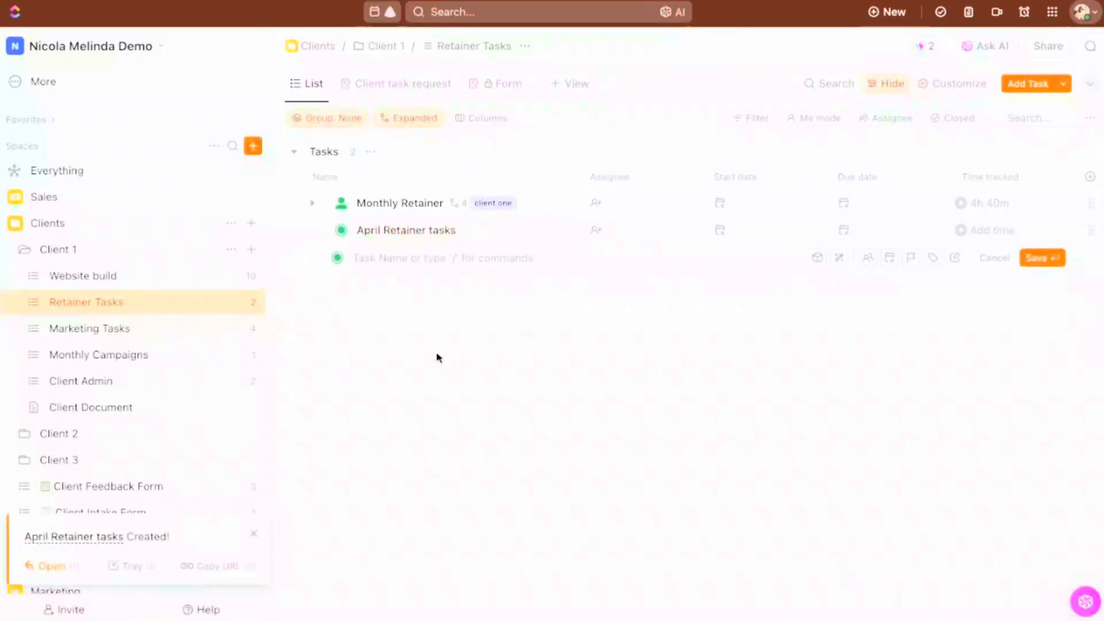
click(437, 358)
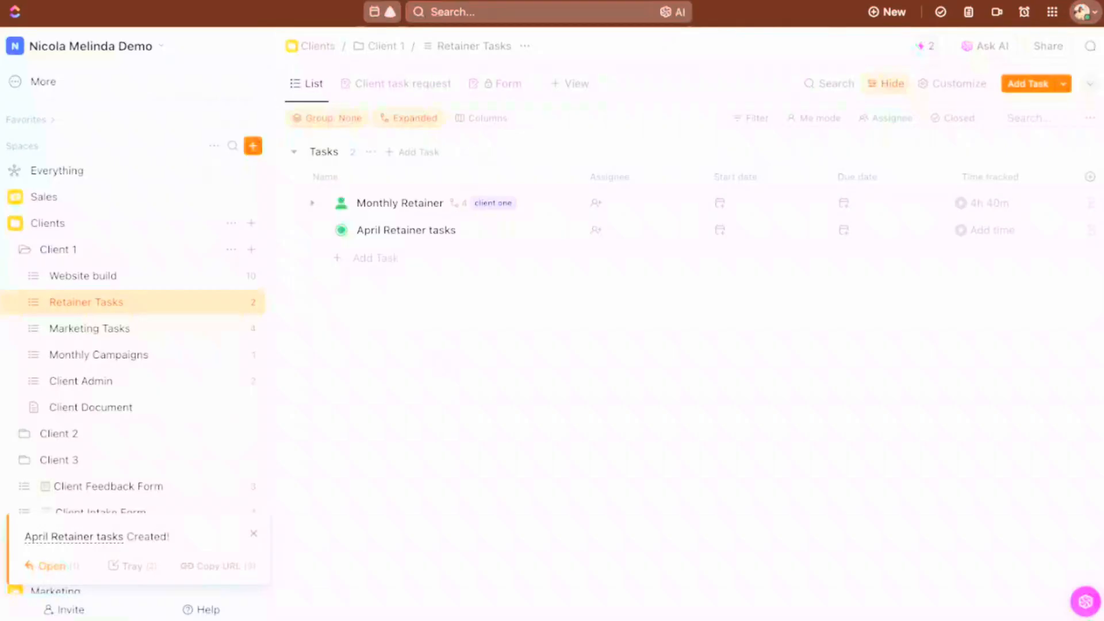